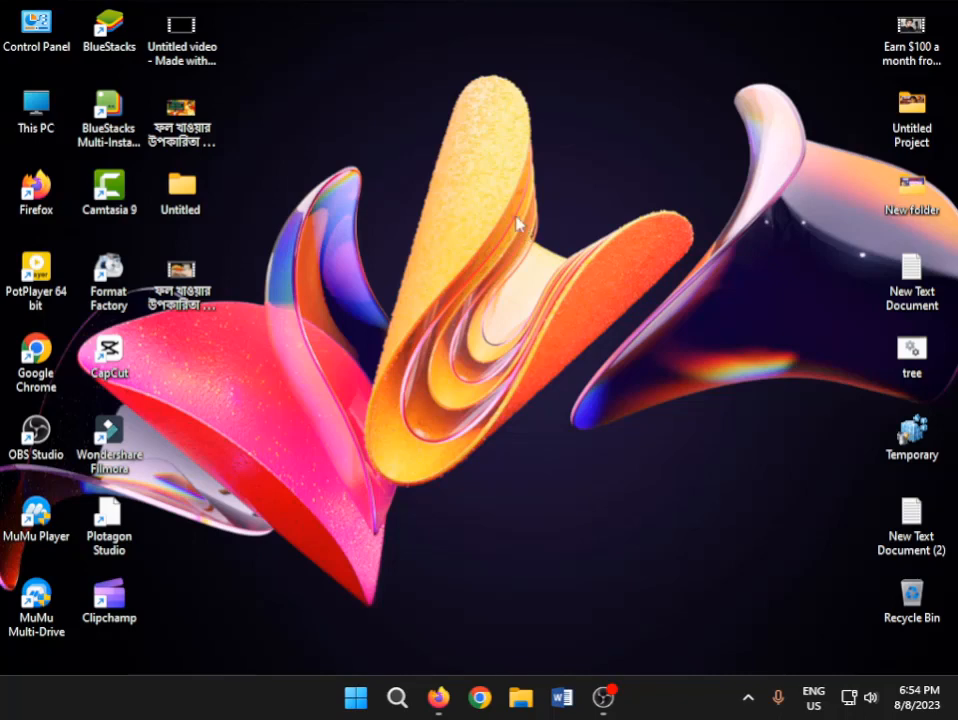
Open the Kapwing website (kapwing.com) in Firefox
click(438, 697)
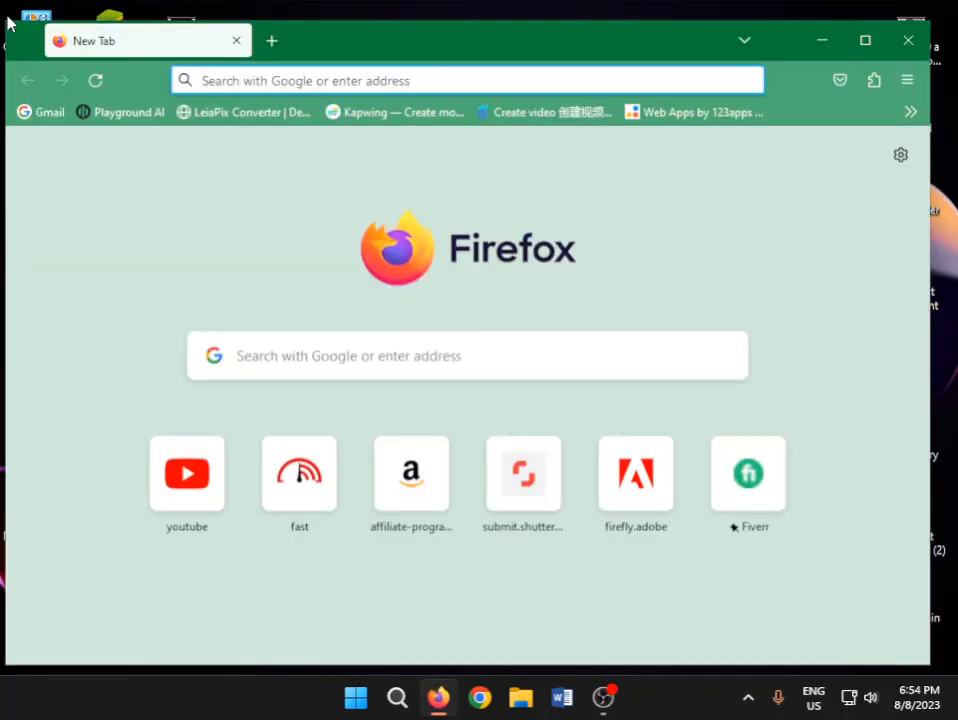
click(505, 358)
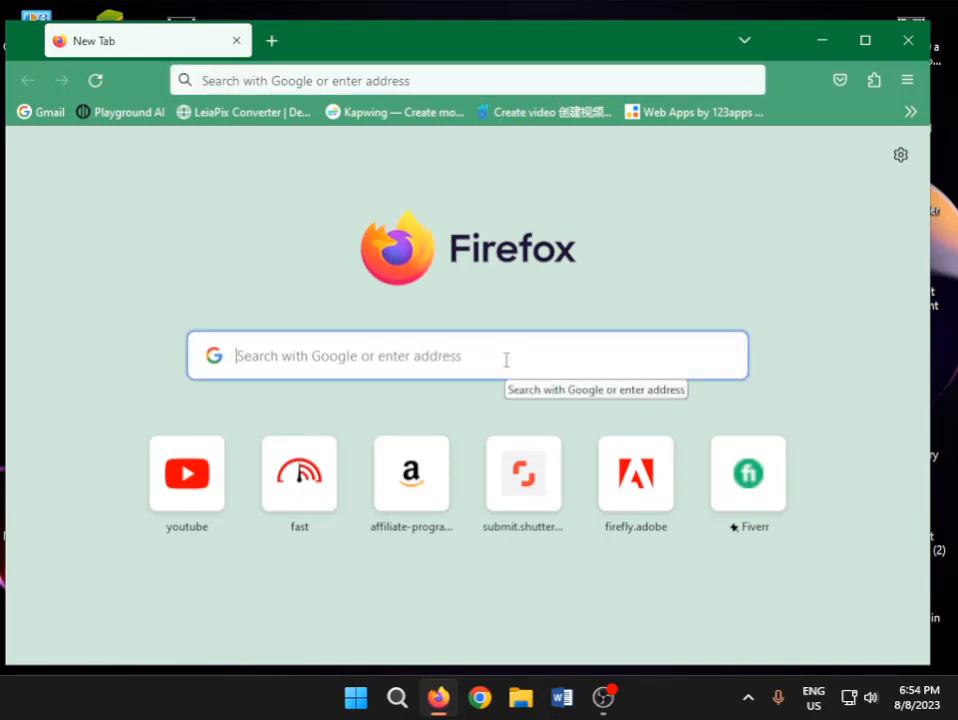
text(k)
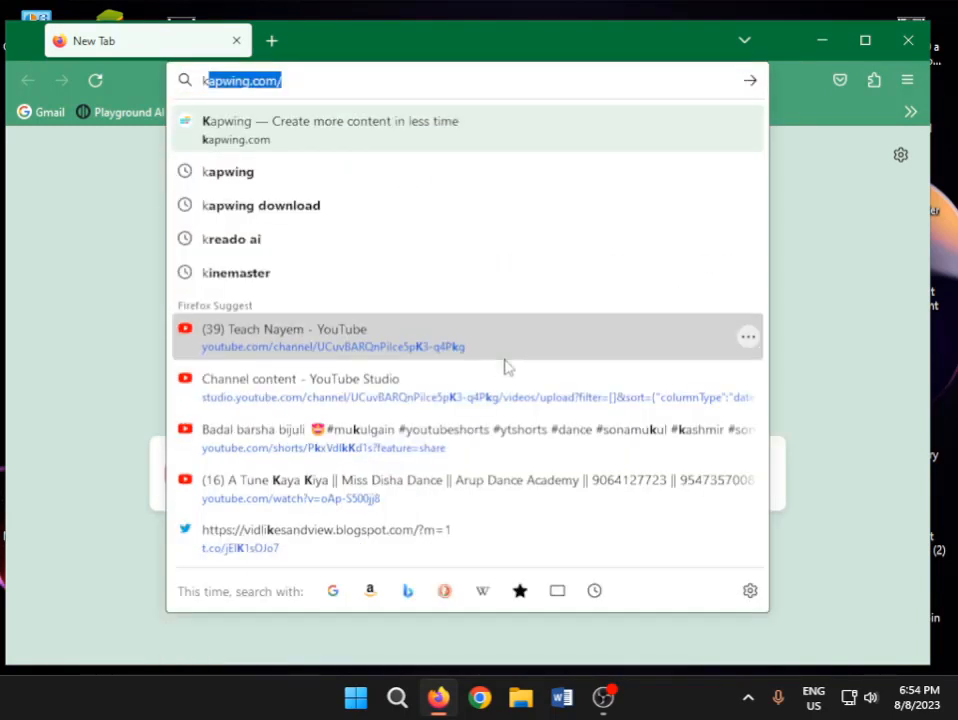
text(ap)
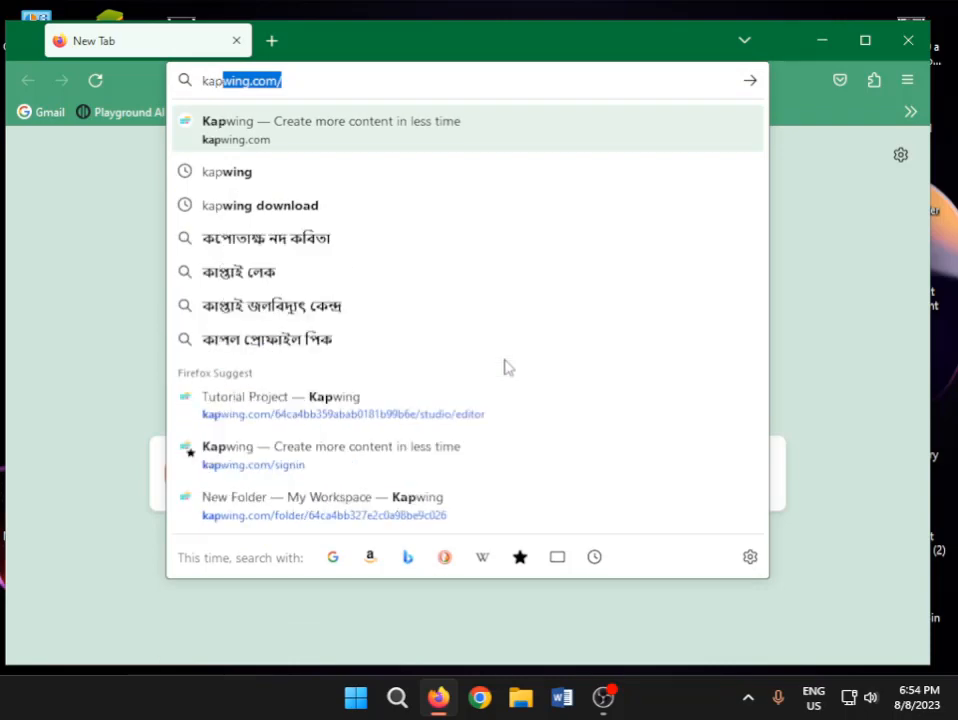
text(wing)
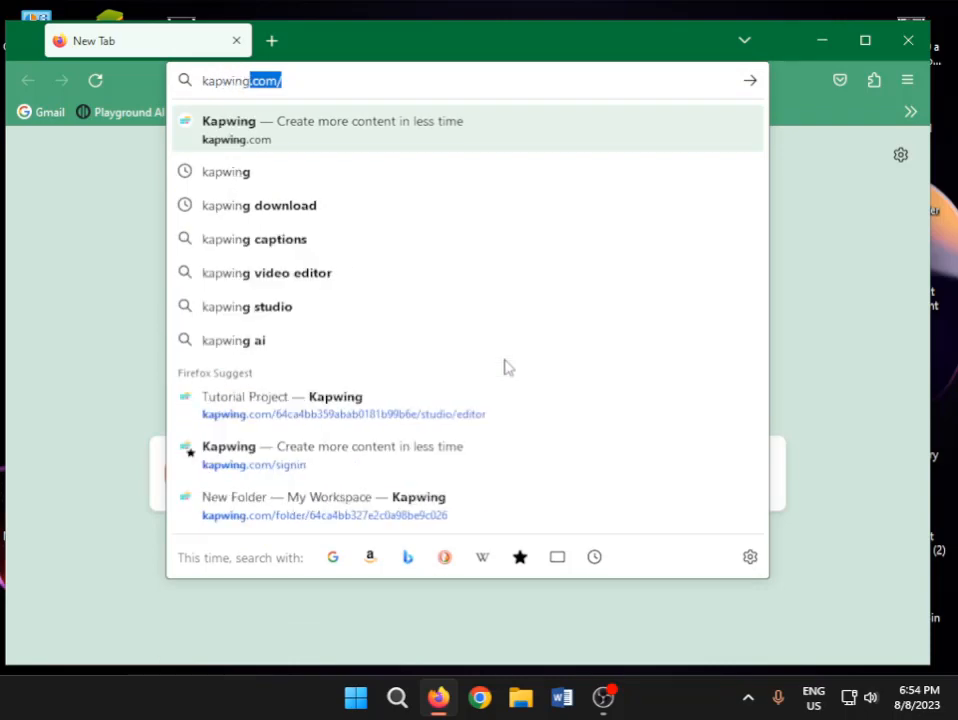
key(Return)
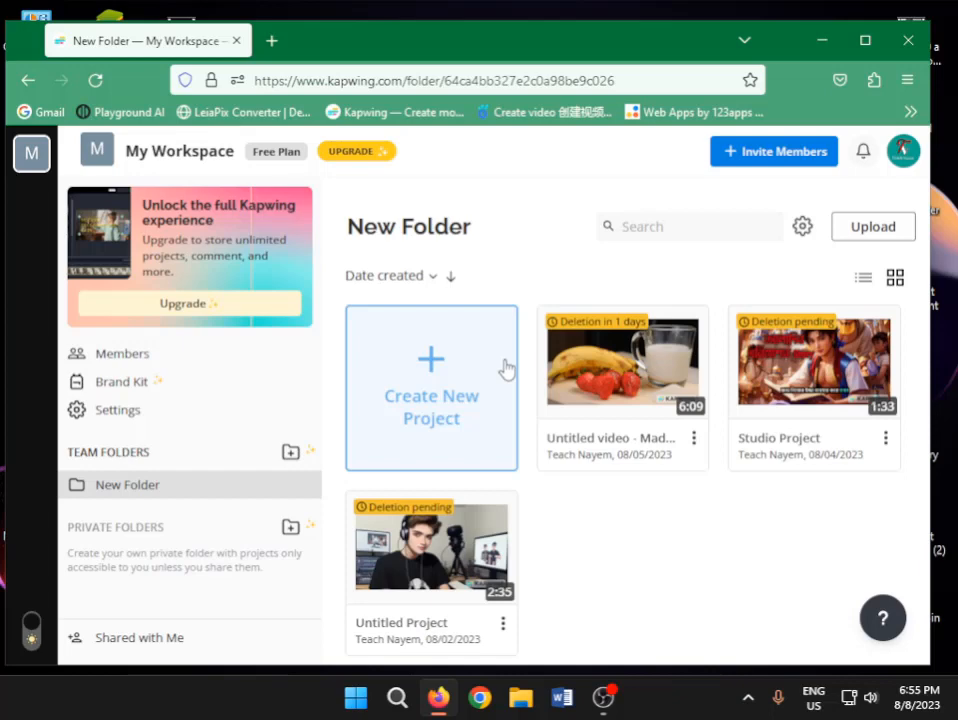
Create a new project in New Folder and start it with a blank 16:9 YouTube canvas
click(431, 381)
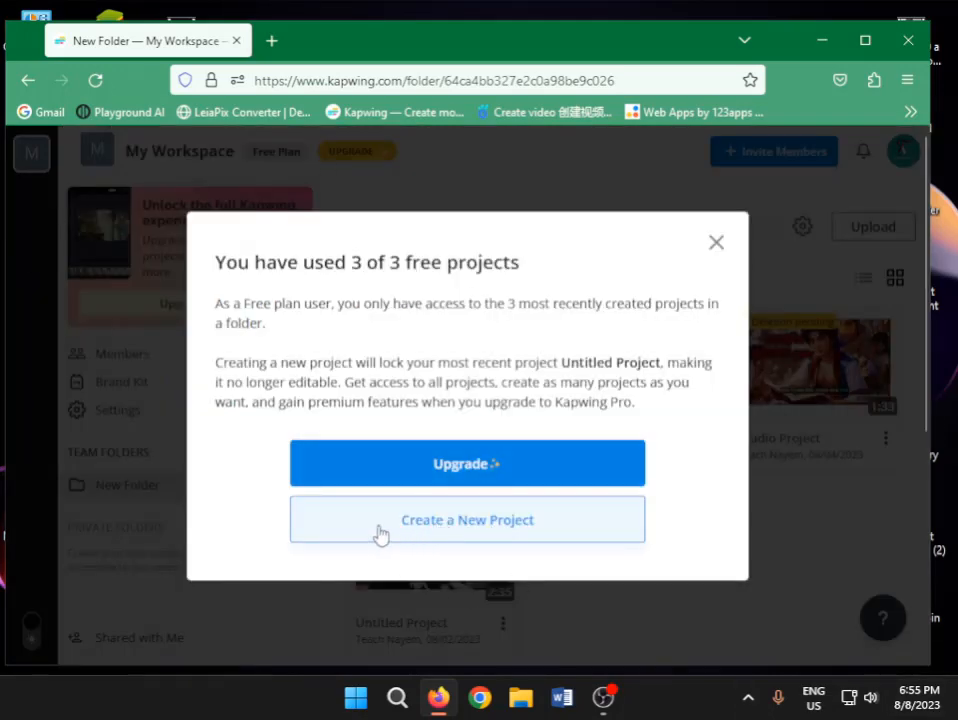
click(503, 529)
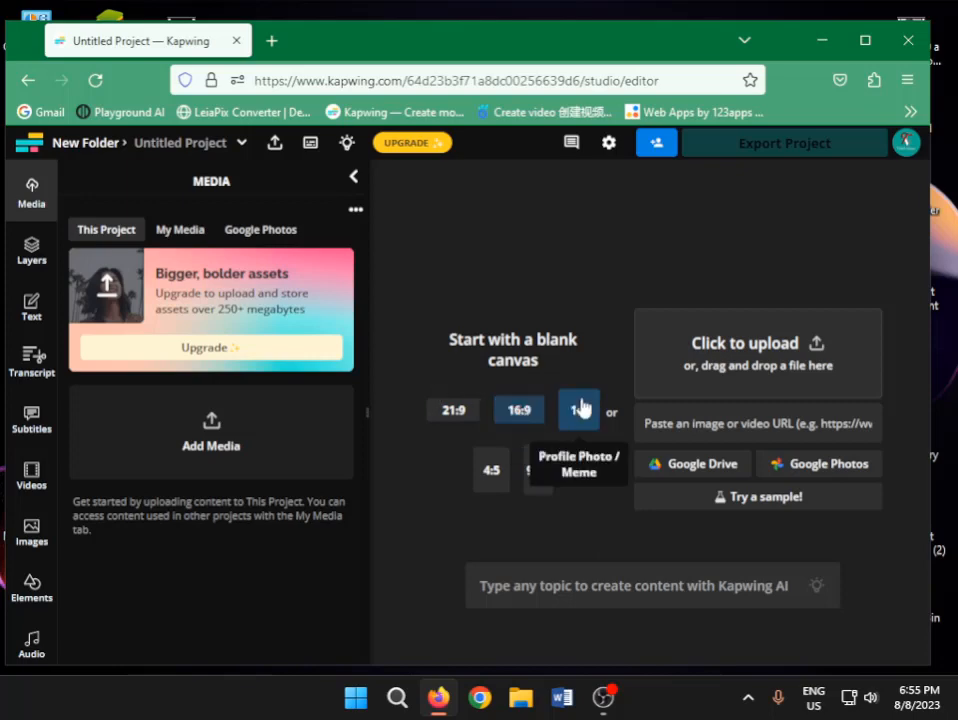
click(517, 414)
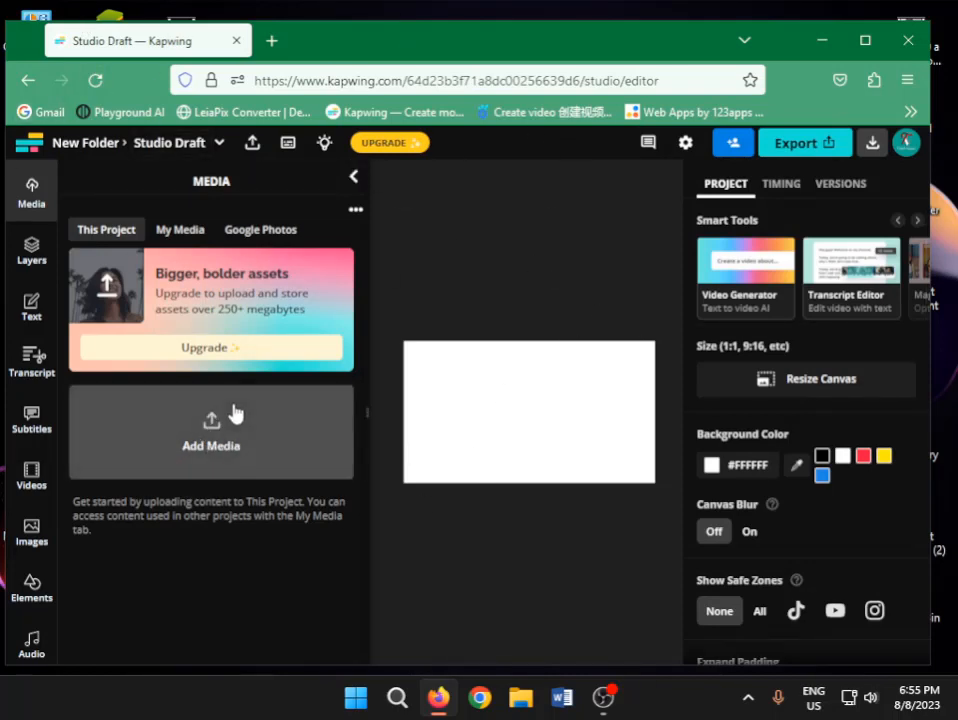
Upload the "রং দেশের সাহসী কিংবদন্তি Cartoon Animetion" video from the Desktop's Untitled Project folder to the project media
click(219, 447)
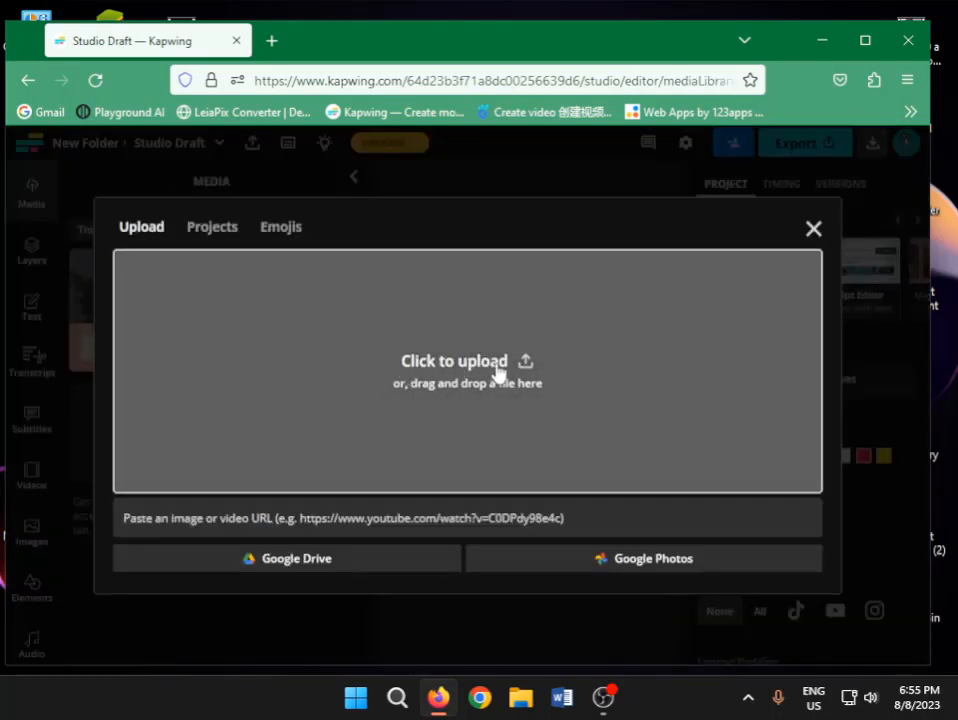
click(456, 364)
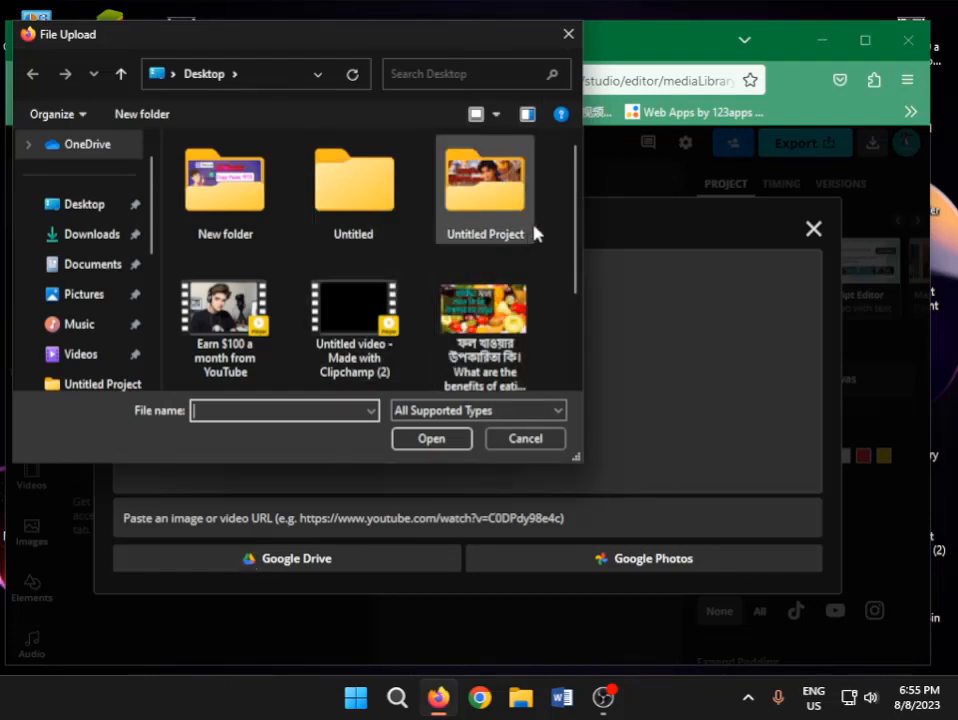
double_click(492, 213)
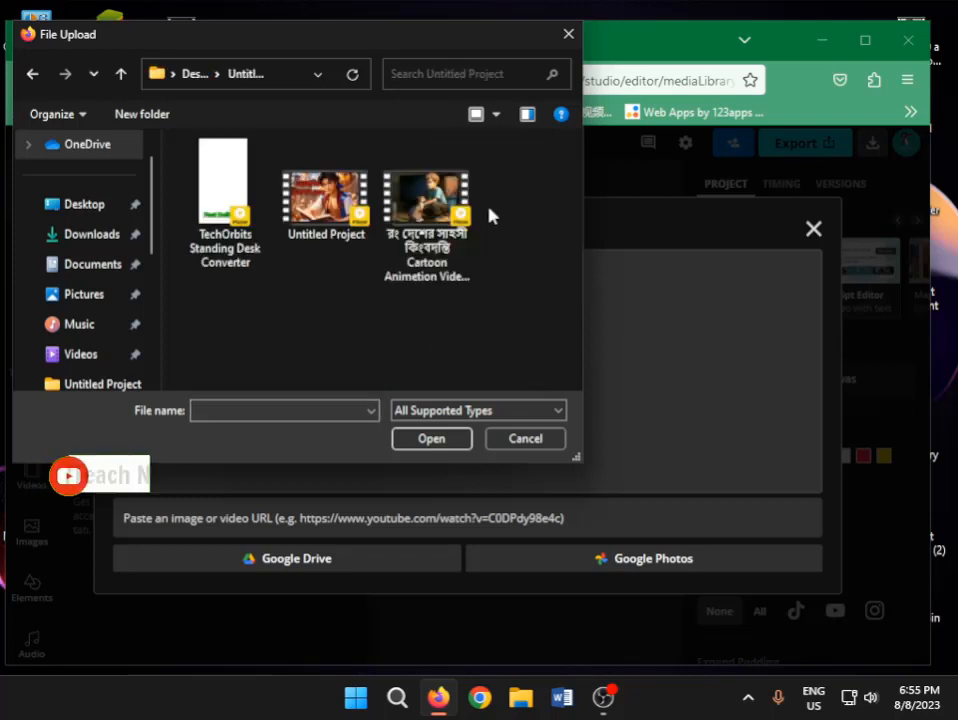
click(343, 197)
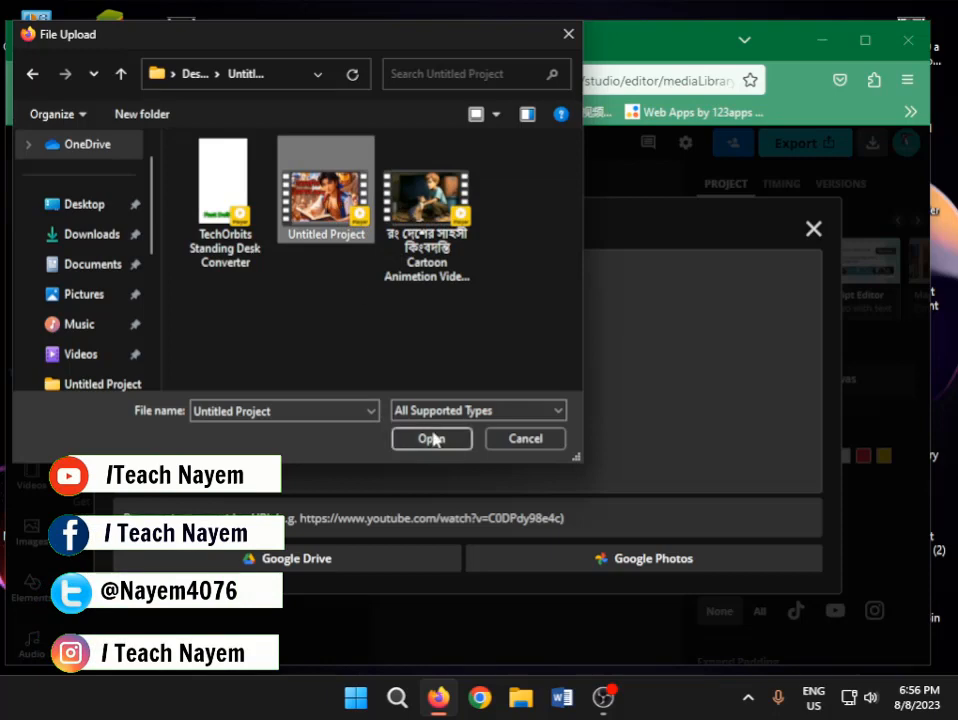
click(427, 205)
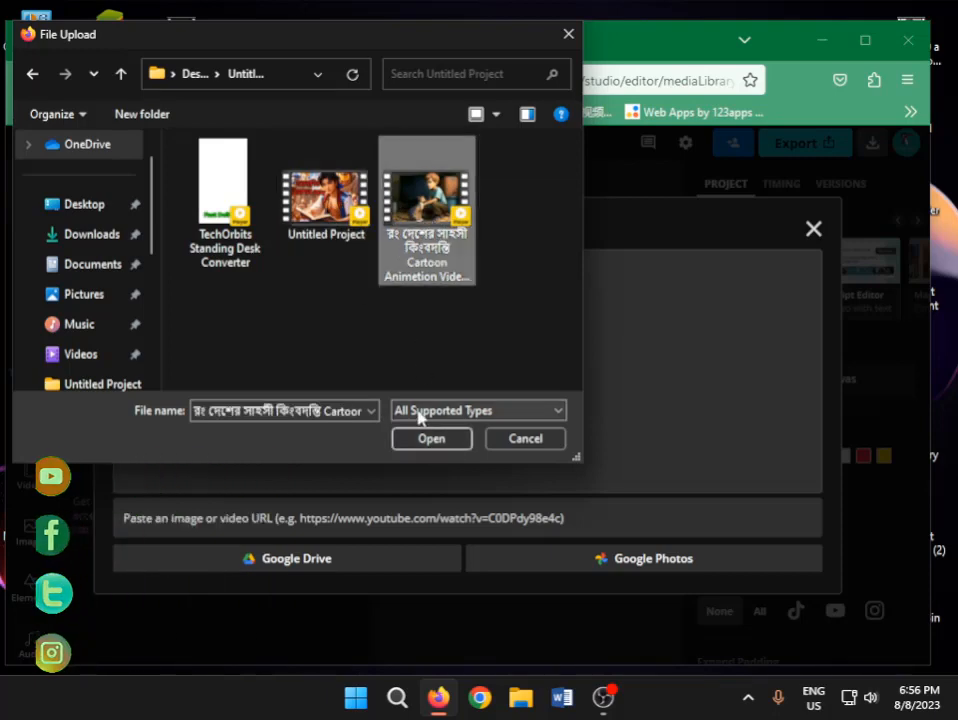
click(431, 439)
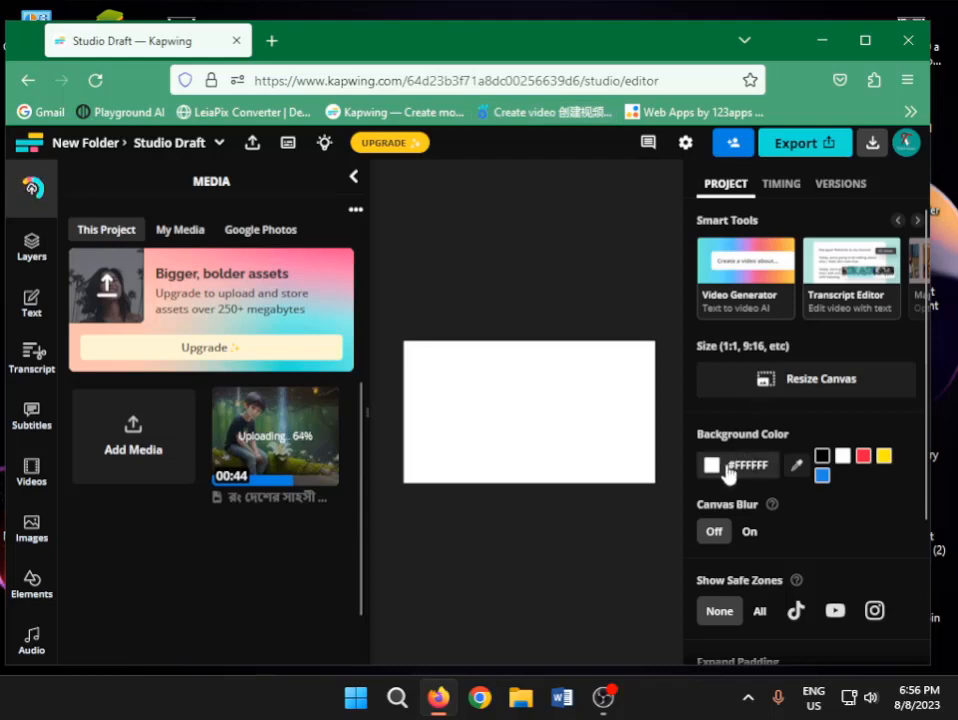
scroll(790, 498, down, 2)
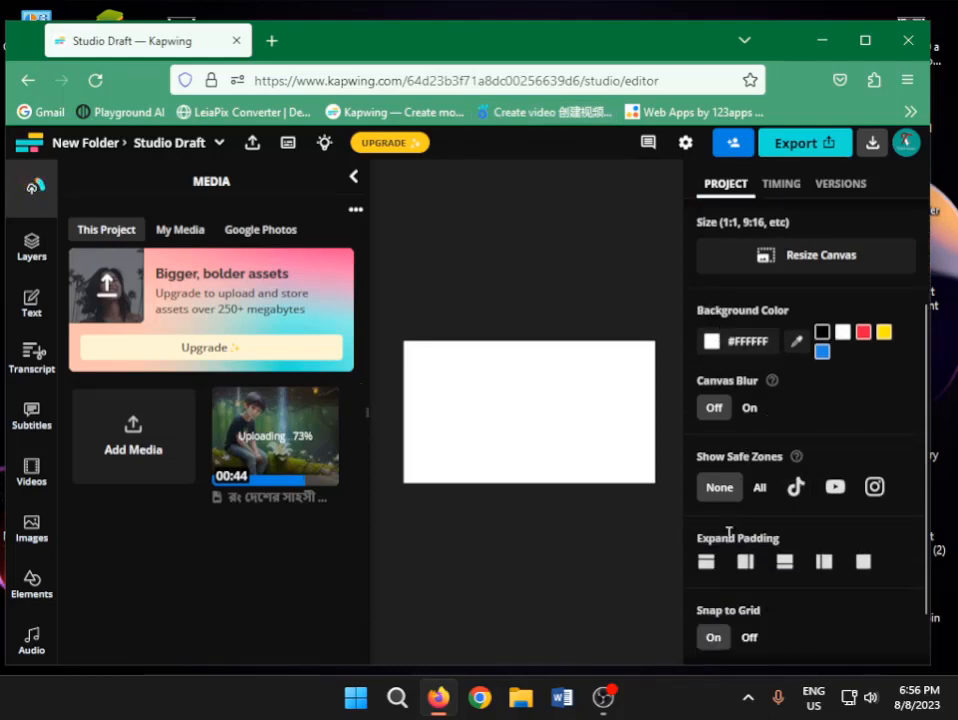
scroll(760, 580, down, 1)
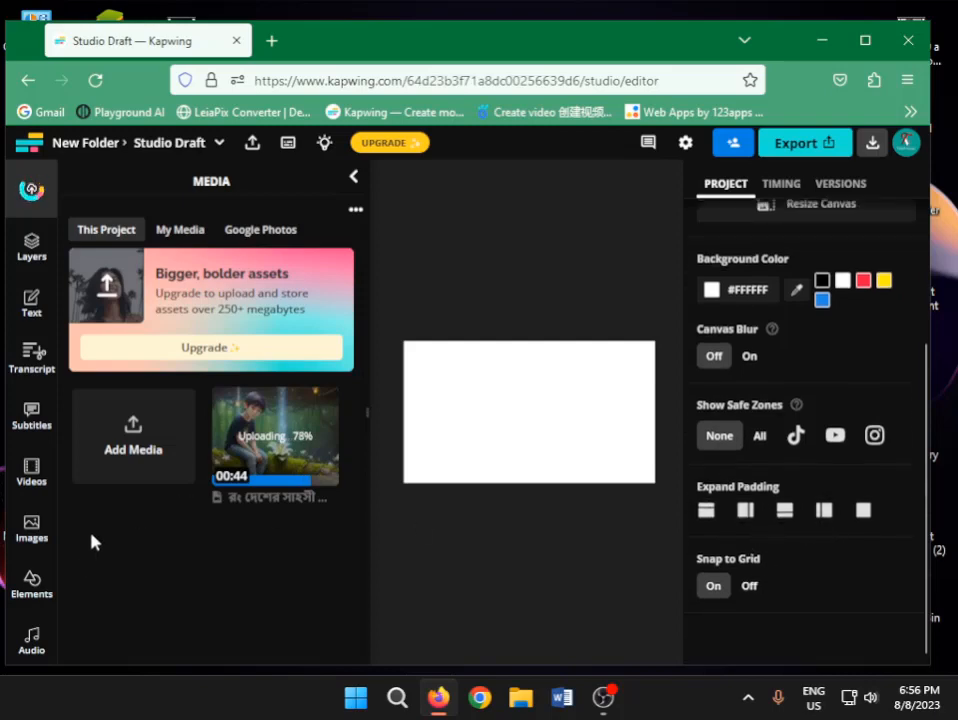
scroll(33, 375, down, 3)
scroll(35, 368, down, 2)
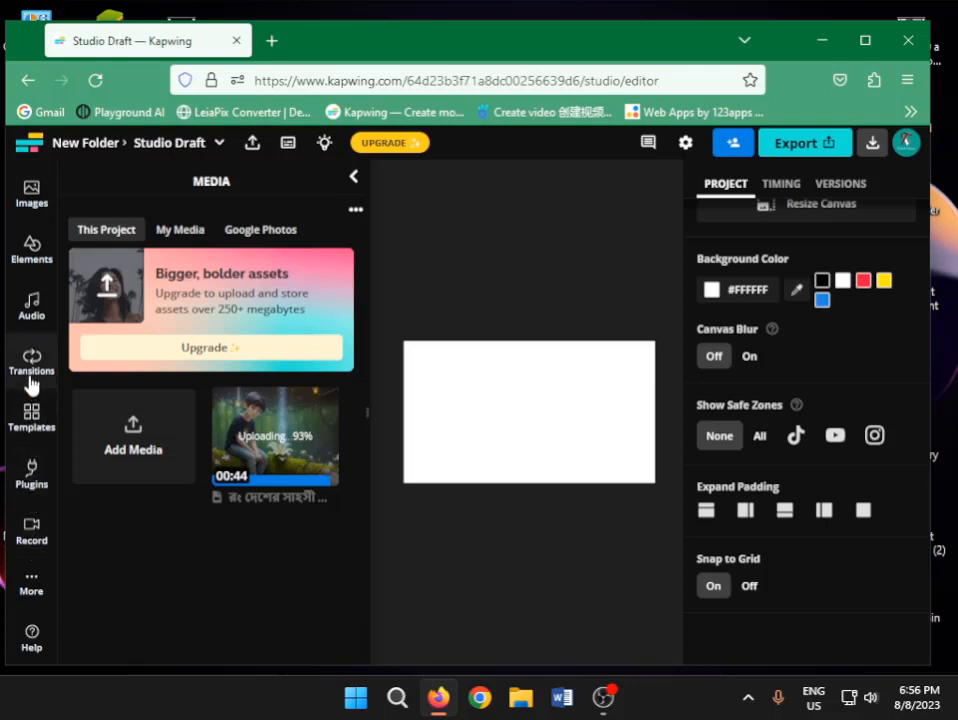
scroll(33, 320, up, 2)
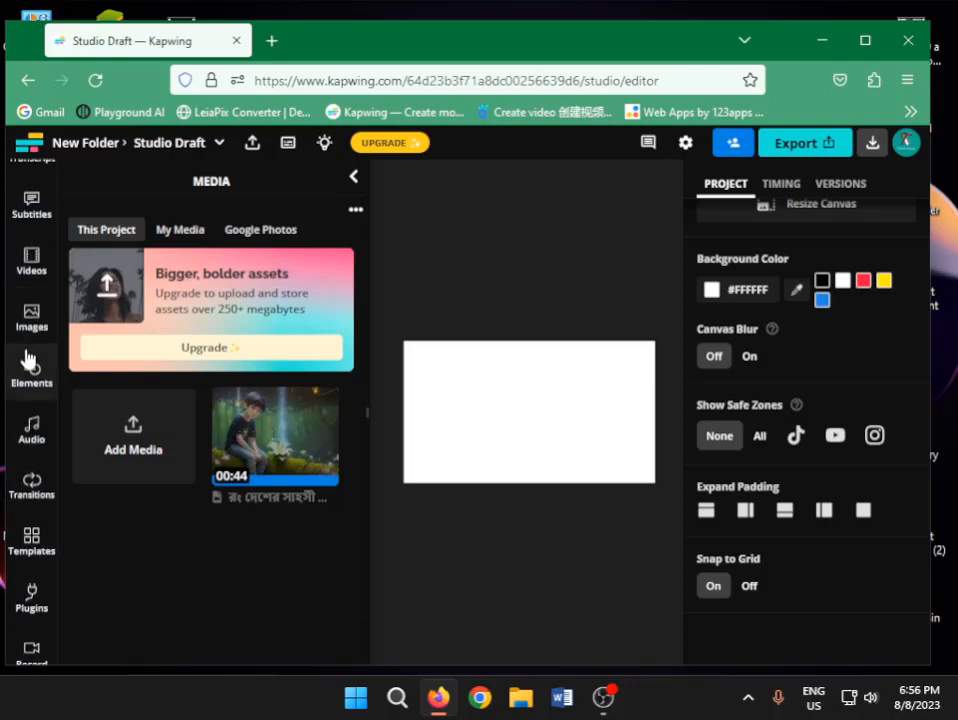
scroll(40, 285, up, 2)
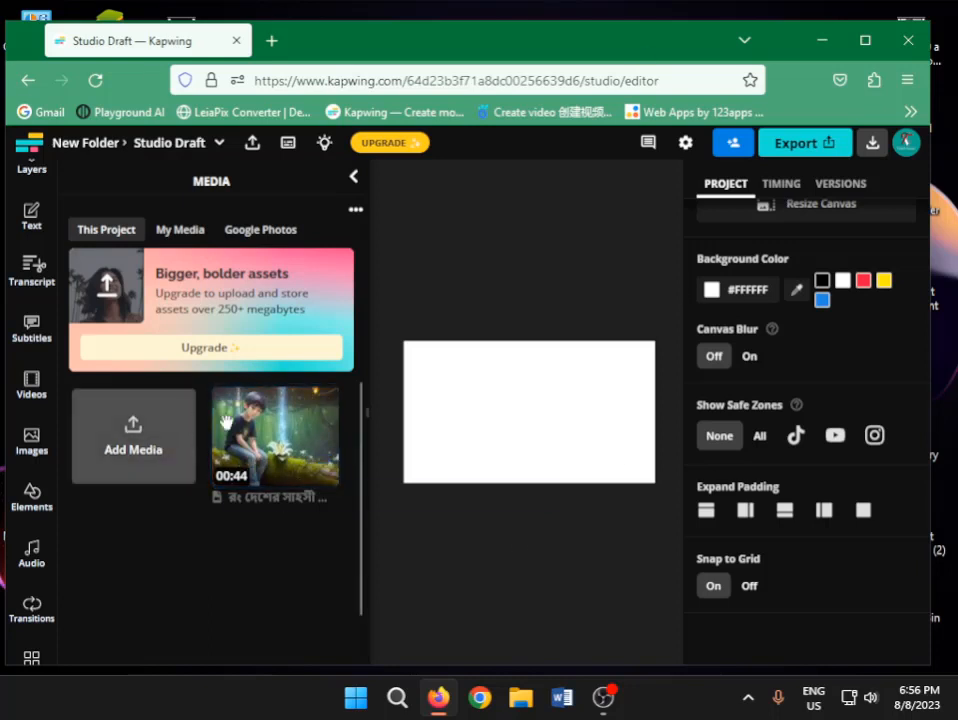
Add the uploaded cartoon video to the timeline, briefly preview it, and return the playhead to the start
mouse_move(304, 480)
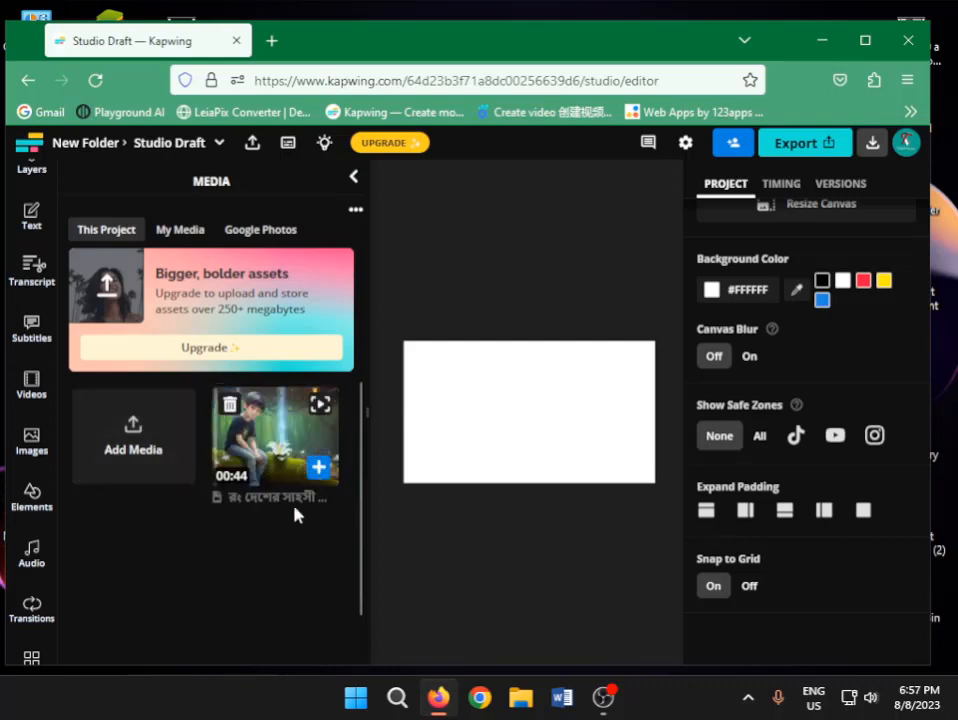
click(318, 466)
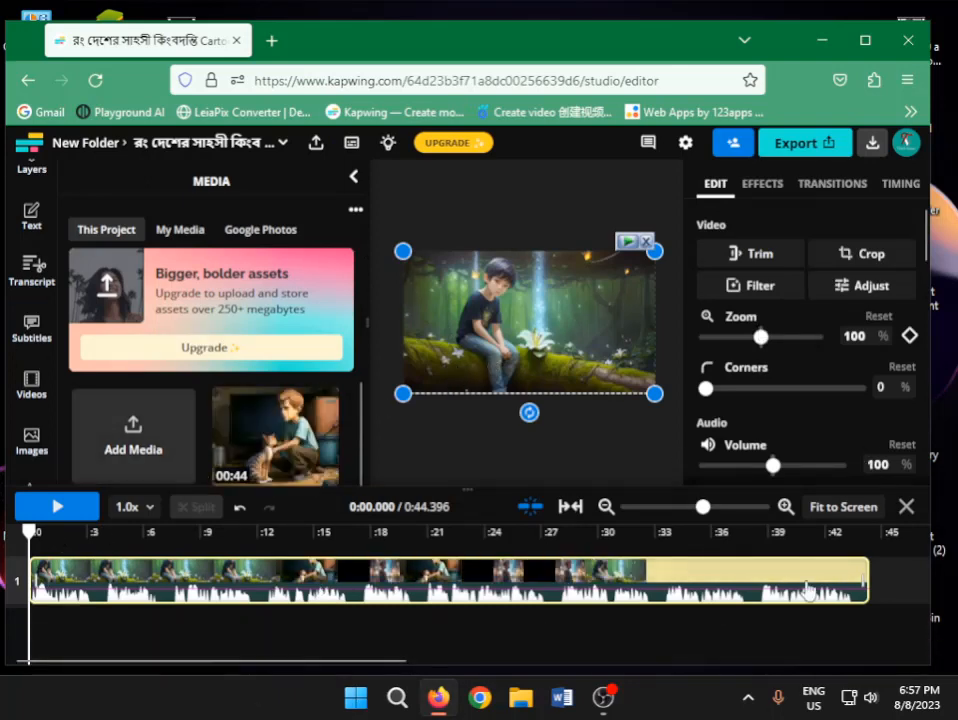
click(60, 508)
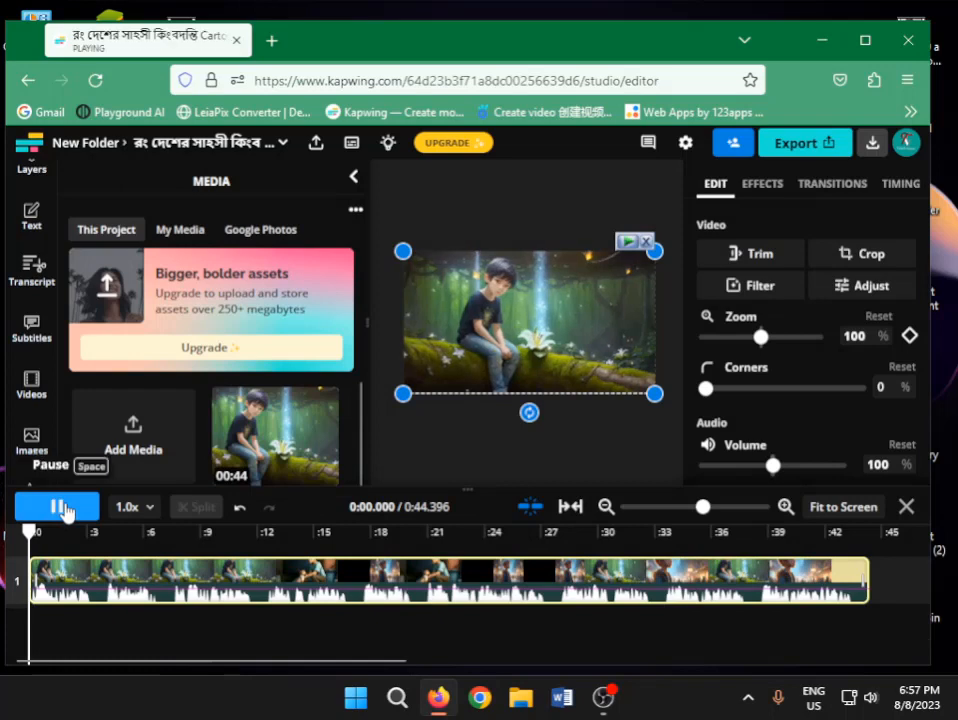
click(62, 509)
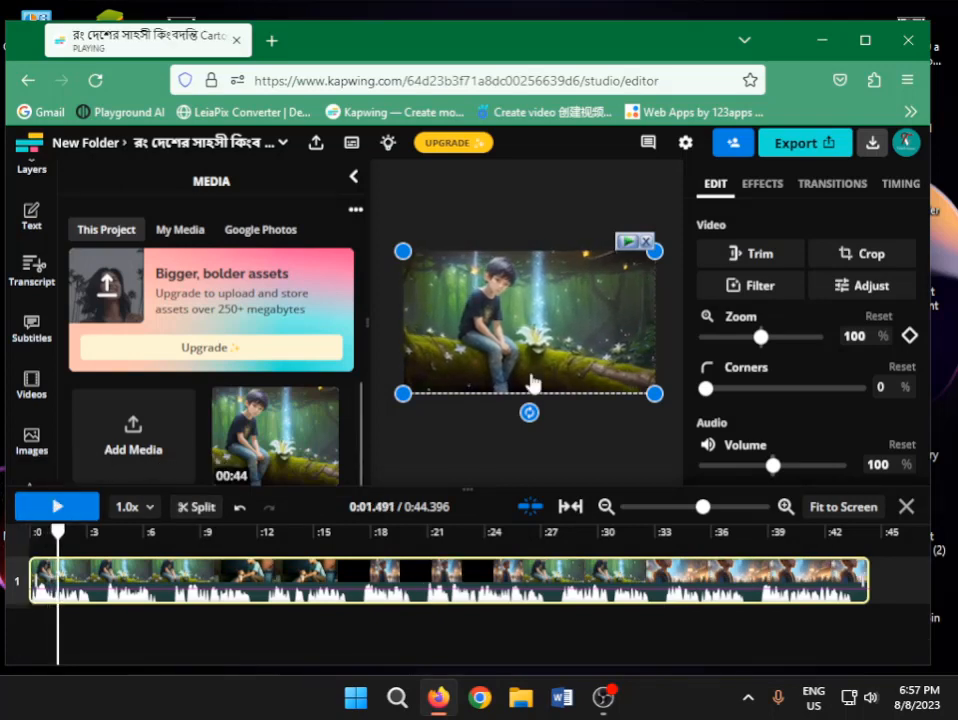
drag(55, 534, 28, 537)
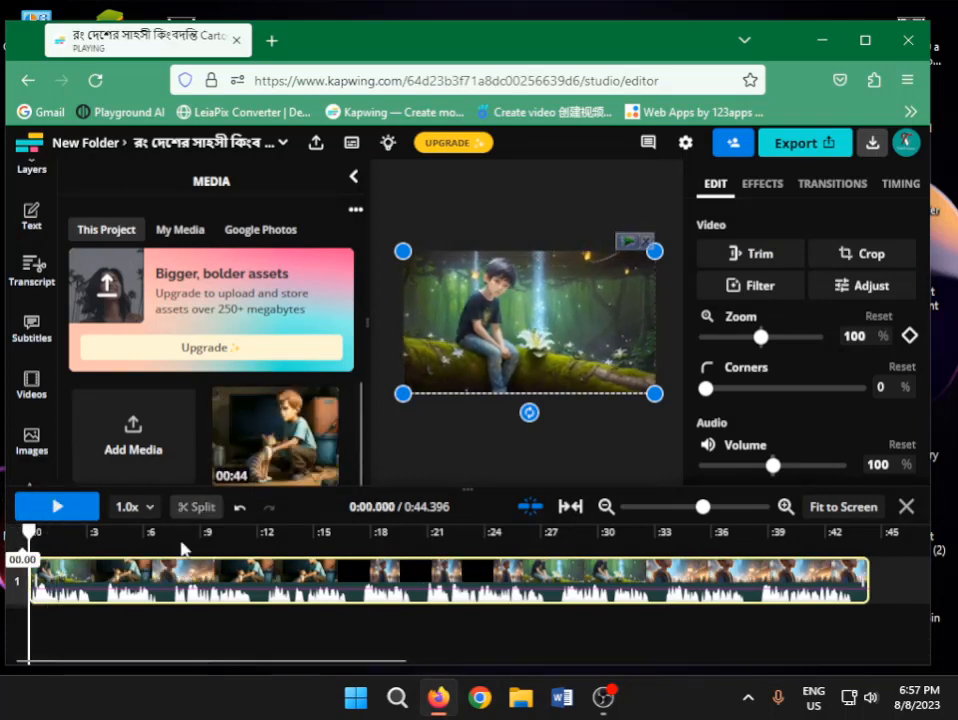
scroll(45, 325, down, 1)
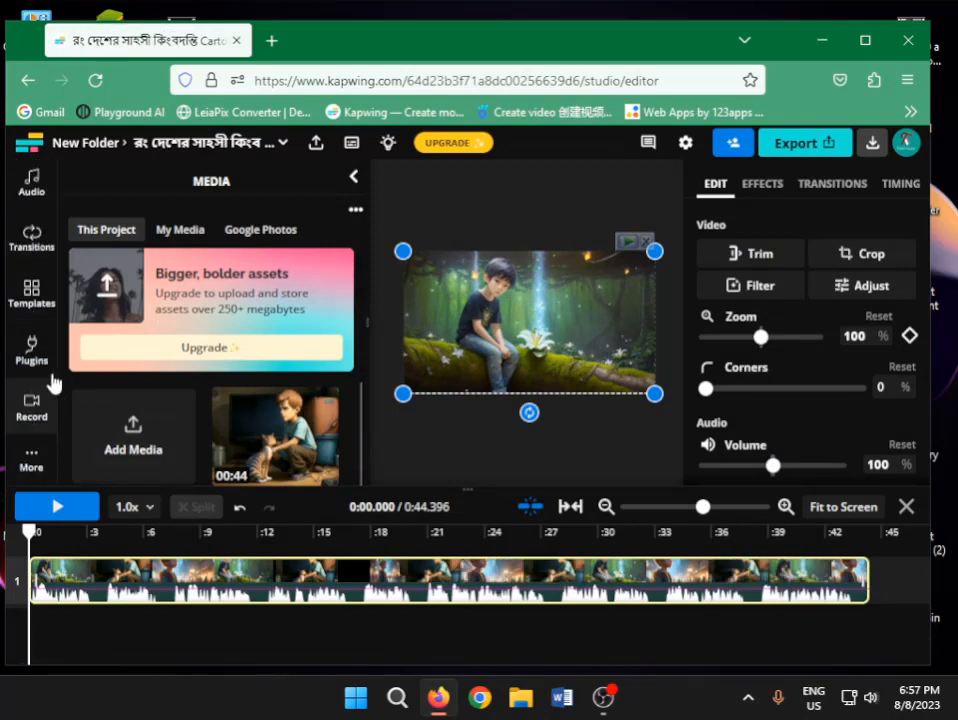
scroll(35, 318, down, 1)
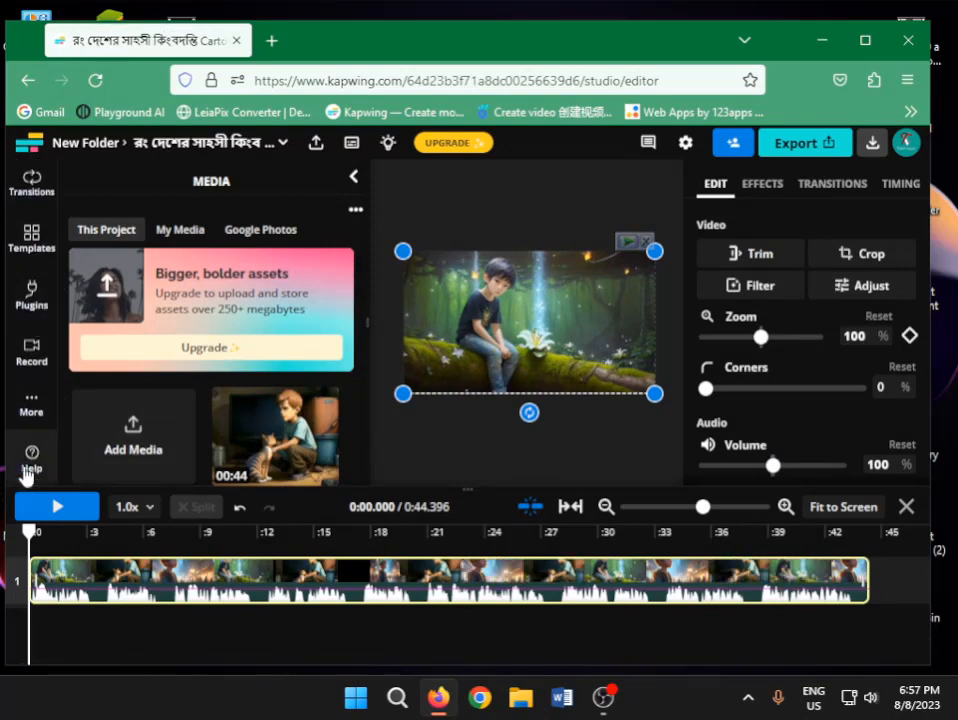
click(38, 400)
scroll(38, 415, up, 5)
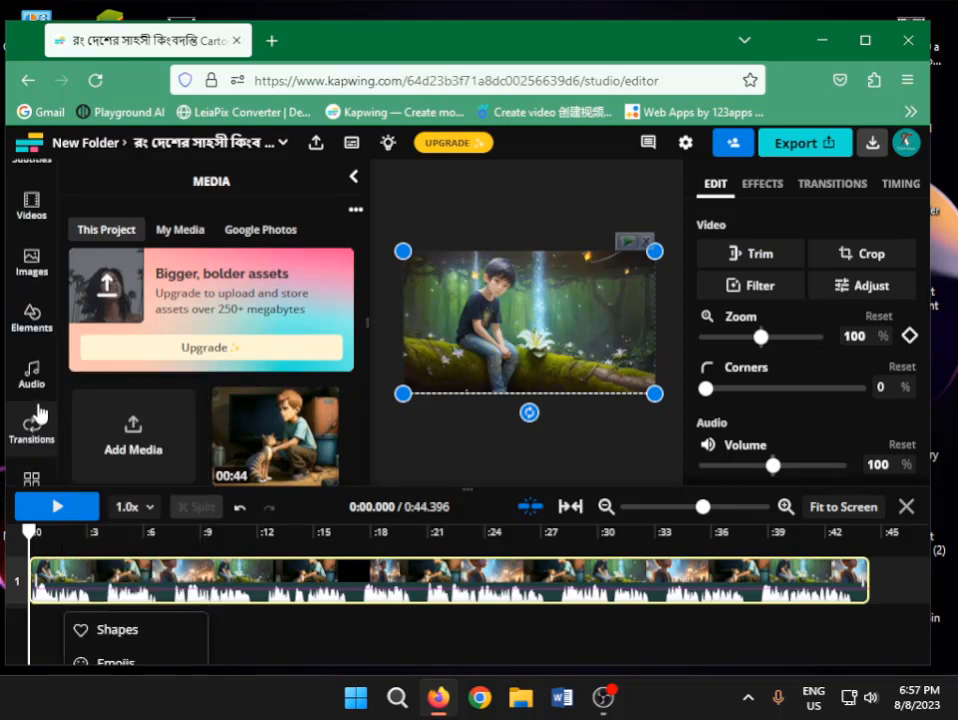
scroll(31, 385, up, 5)
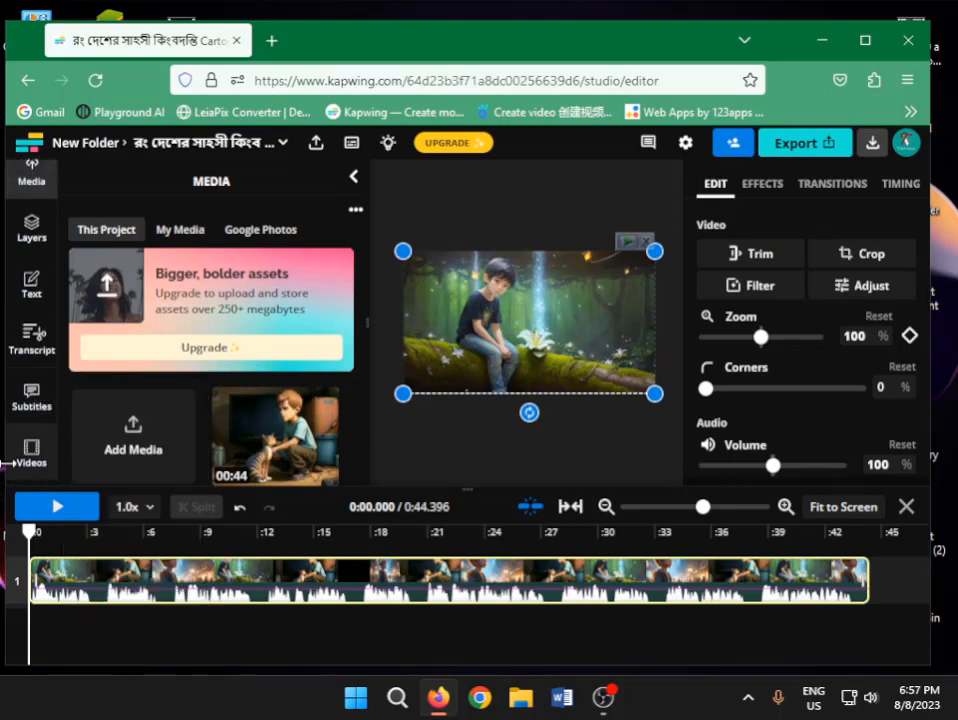
scroll(34, 415, up, 1)
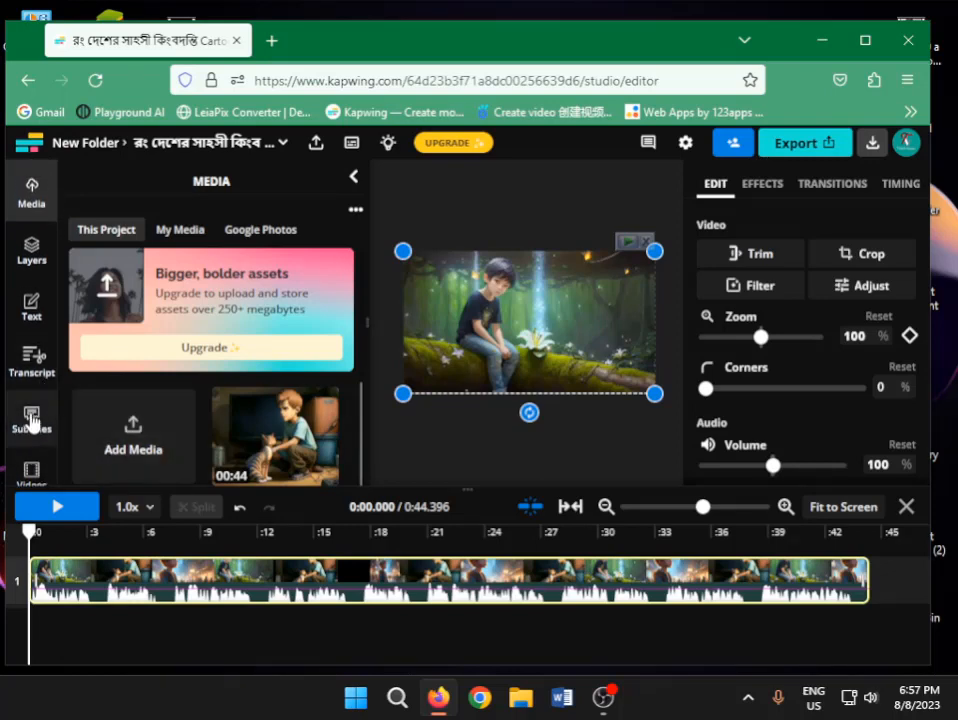
Start the auto subtitles setup for the video and choose Bangla - বাংলা (বাংলাদেশ) as the original language
click(32, 420)
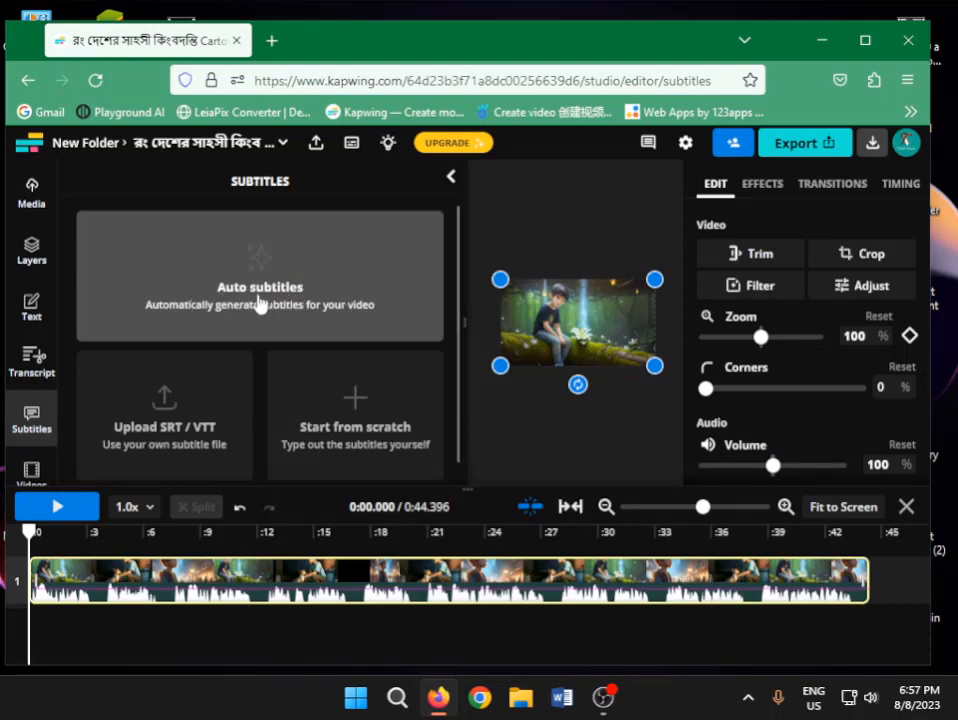
click(262, 285)
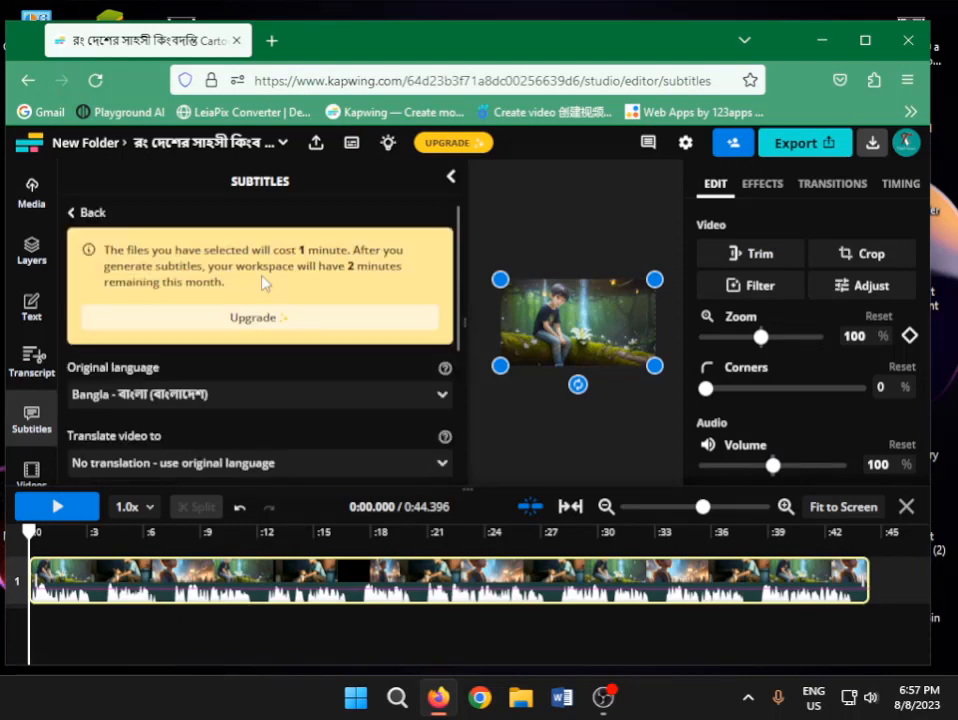
scroll(368, 248, down, 1)
scroll(300, 300, down, 1)
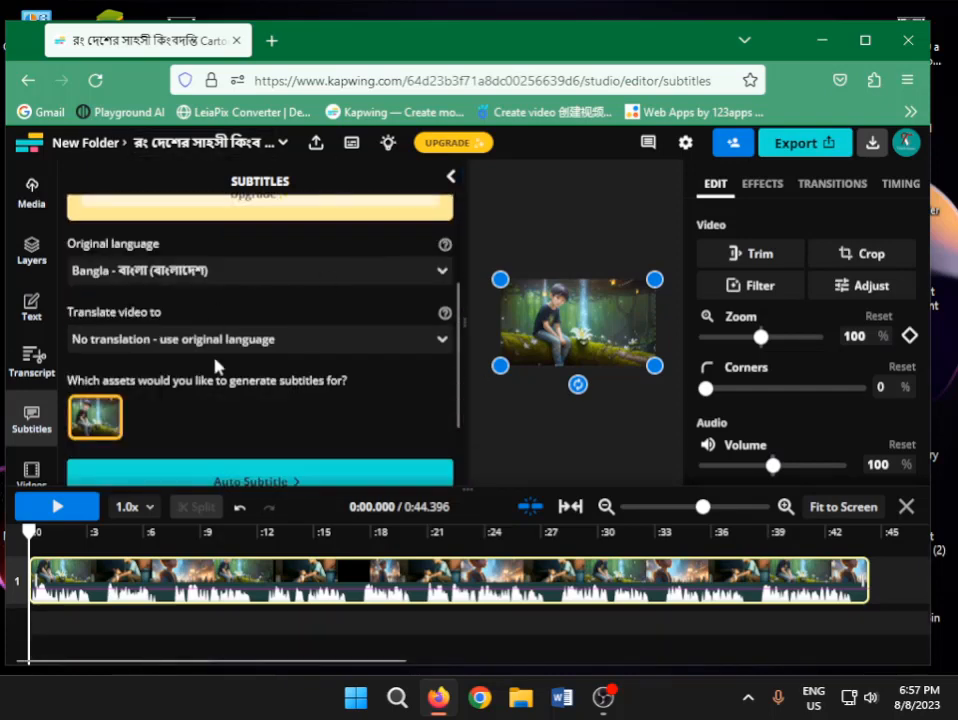
click(390, 272)
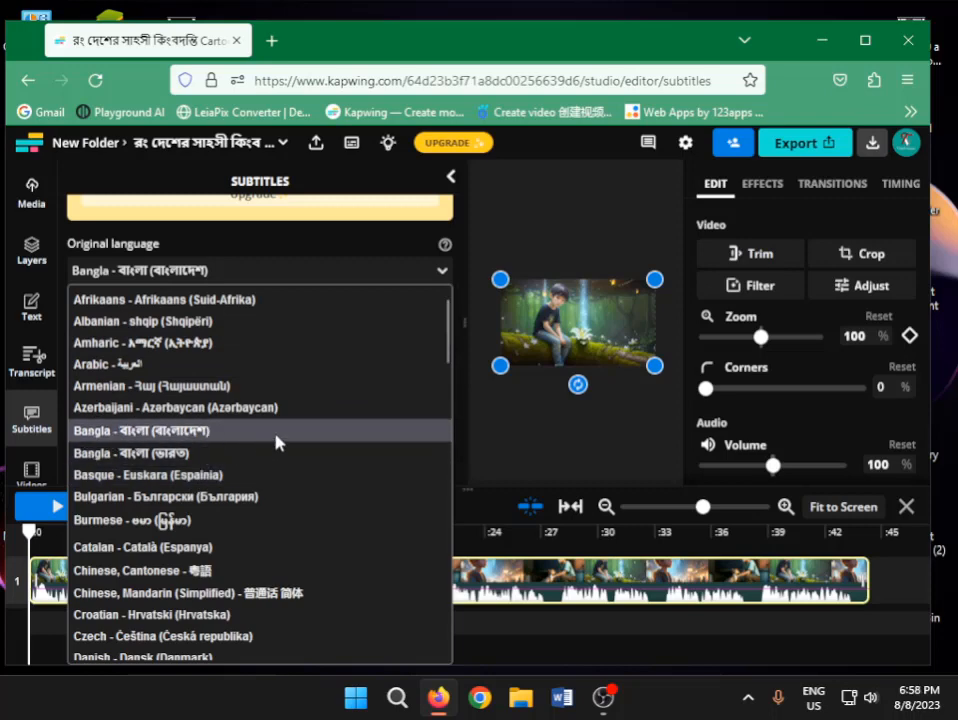
click(278, 442)
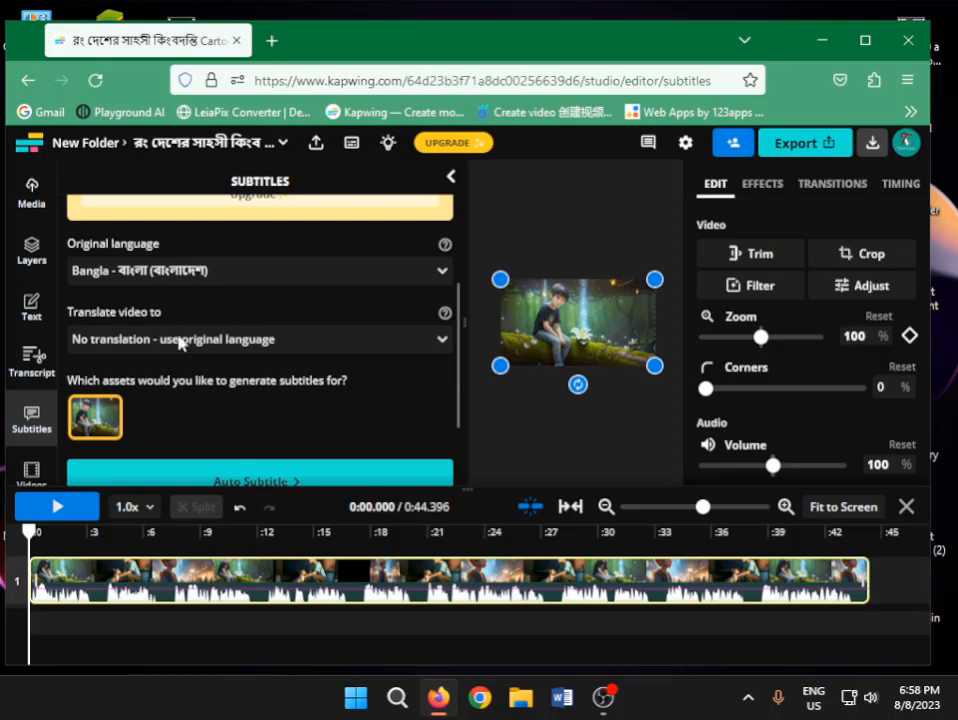
Set the translation language to Bengali - বাংলা and generate auto subtitles for the cartoon video
click(350, 350)
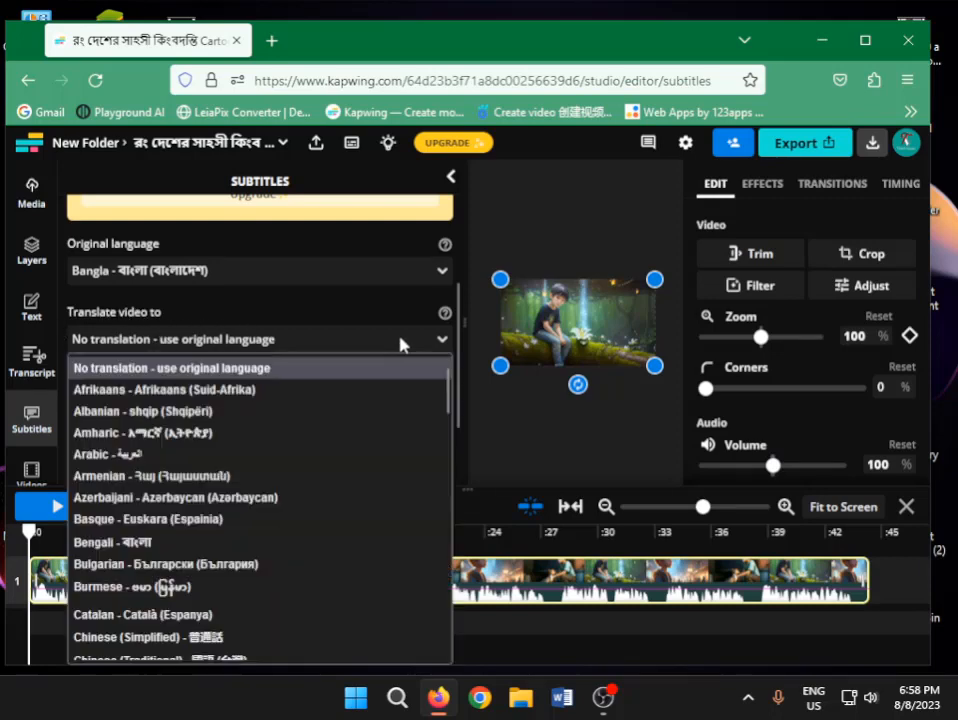
click(163, 546)
scroll(365, 425, down, 2)
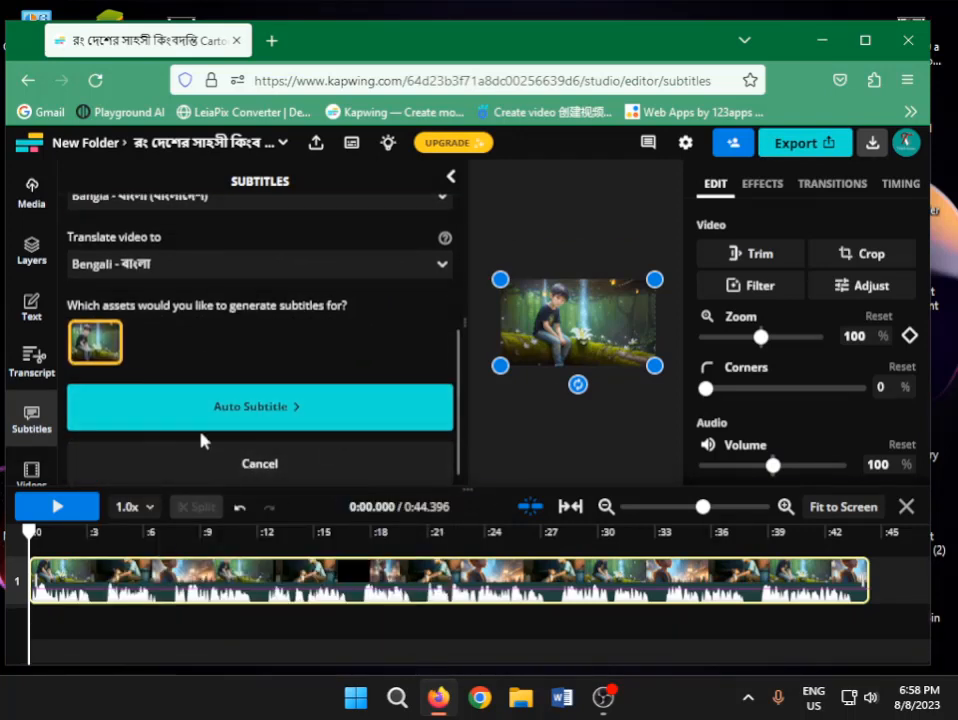
click(279, 413)
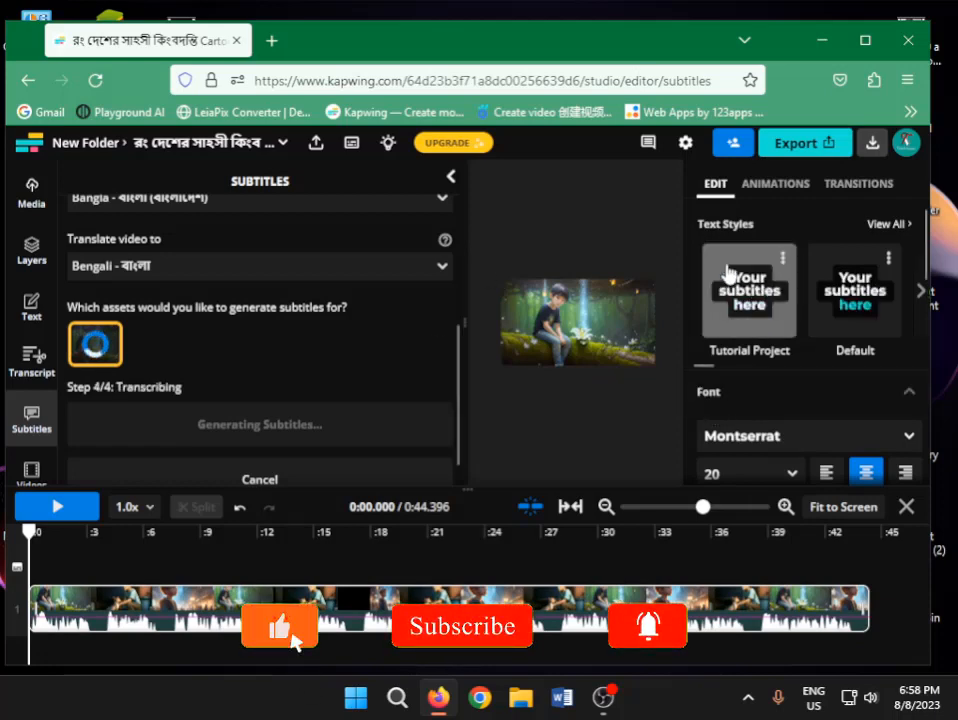
Look through the subtitle styling options, including text style presets, font size choices, text color, and background settings
click(918, 293)
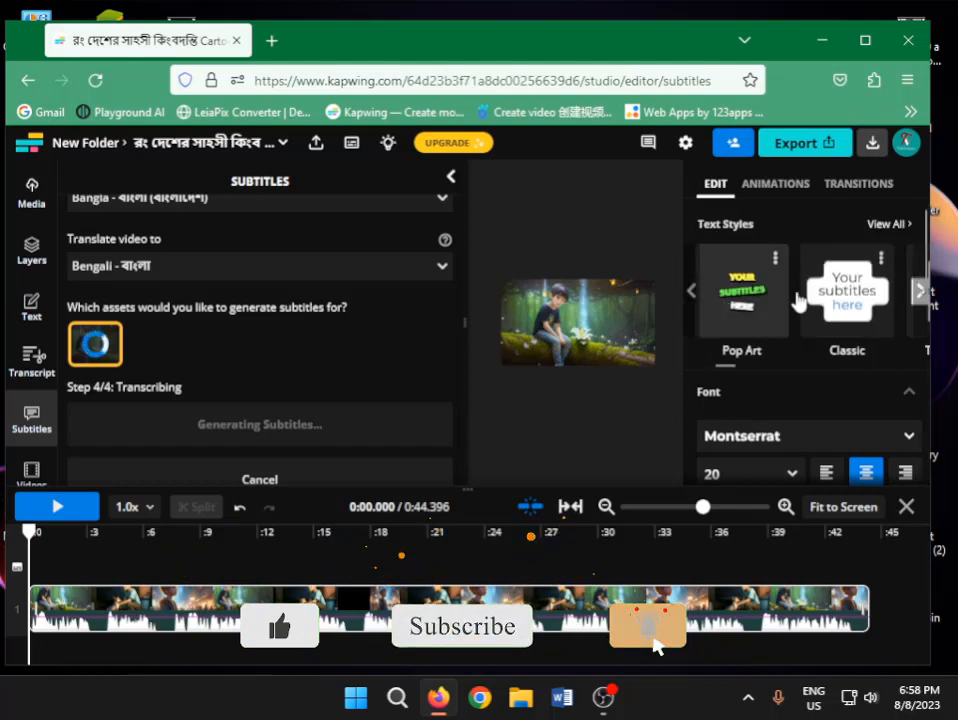
click(918, 292)
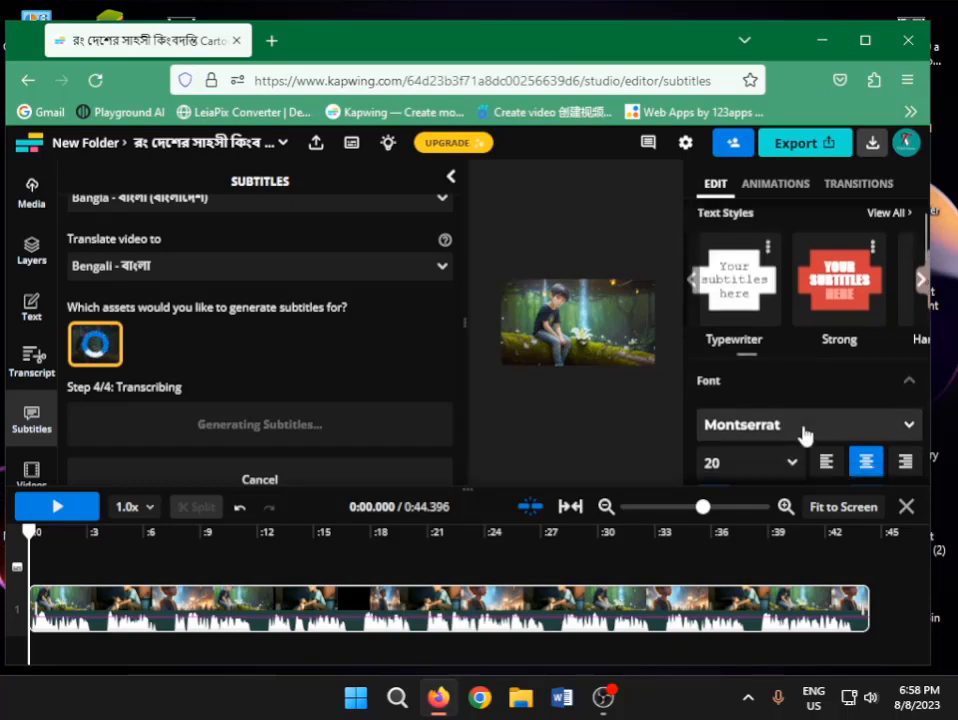
scroll(808, 420, down, 2)
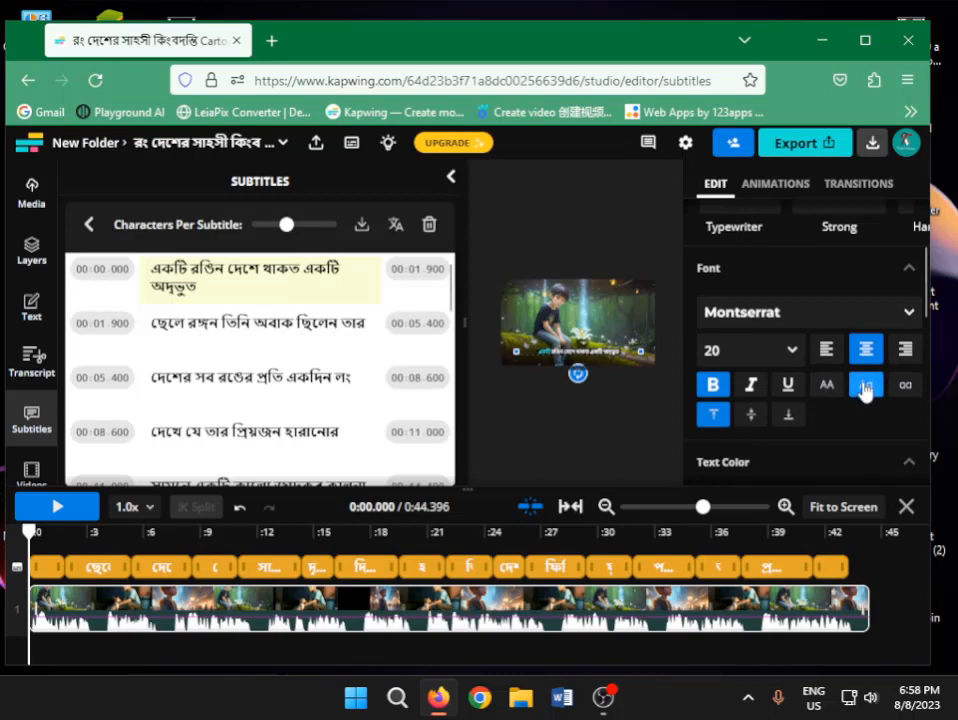
click(791, 358)
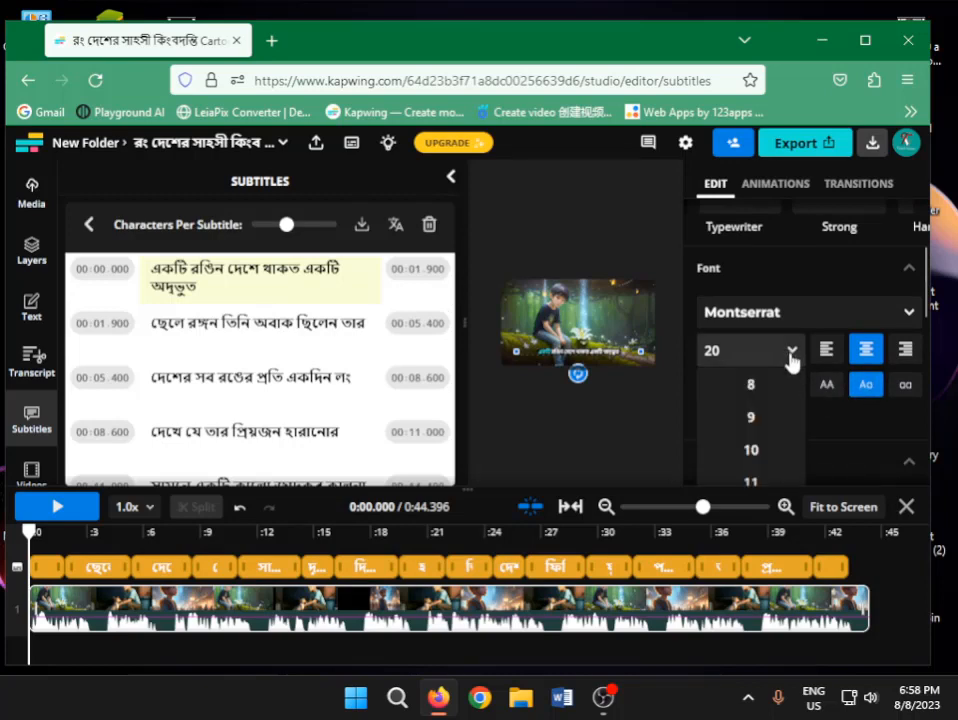
click(795, 361)
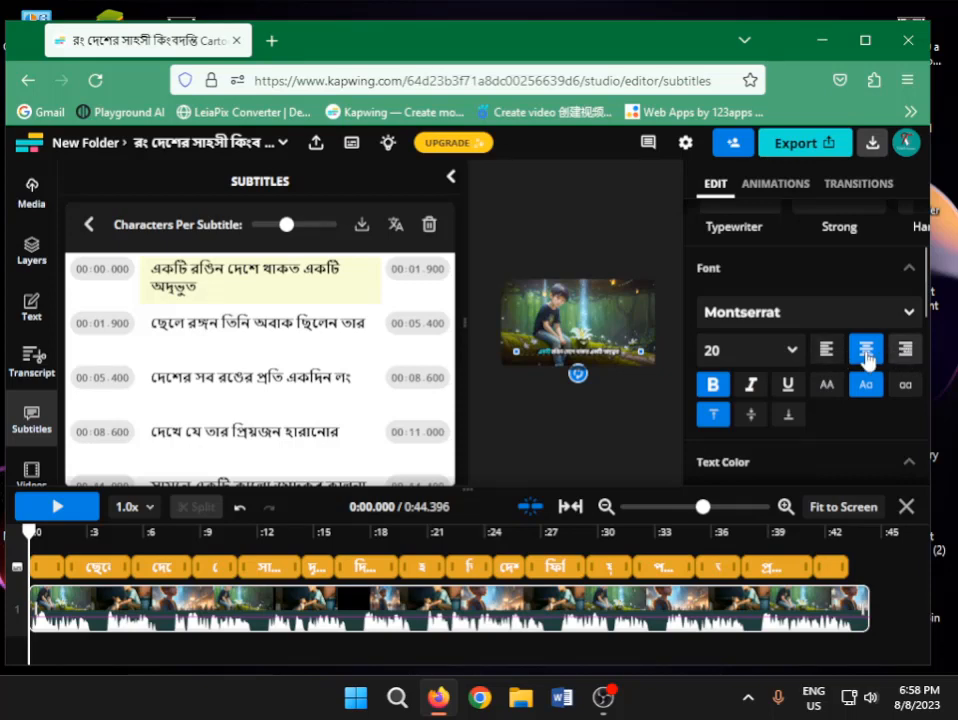
scroll(817, 412, down, 2)
scroll(818, 395, down, 2)
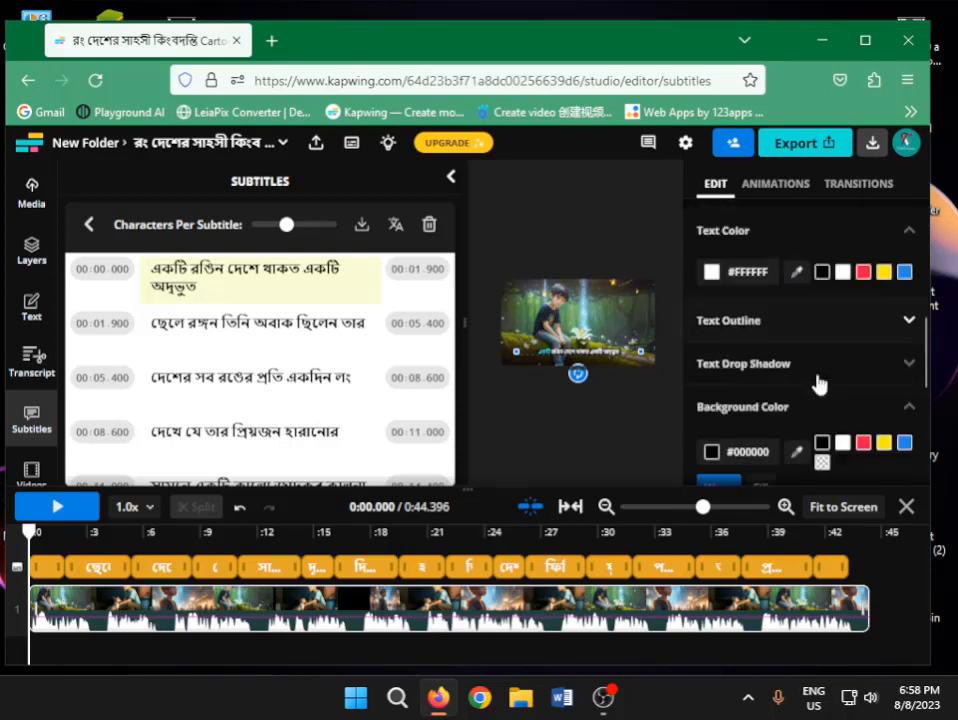
scroll(818, 384, down, 2)
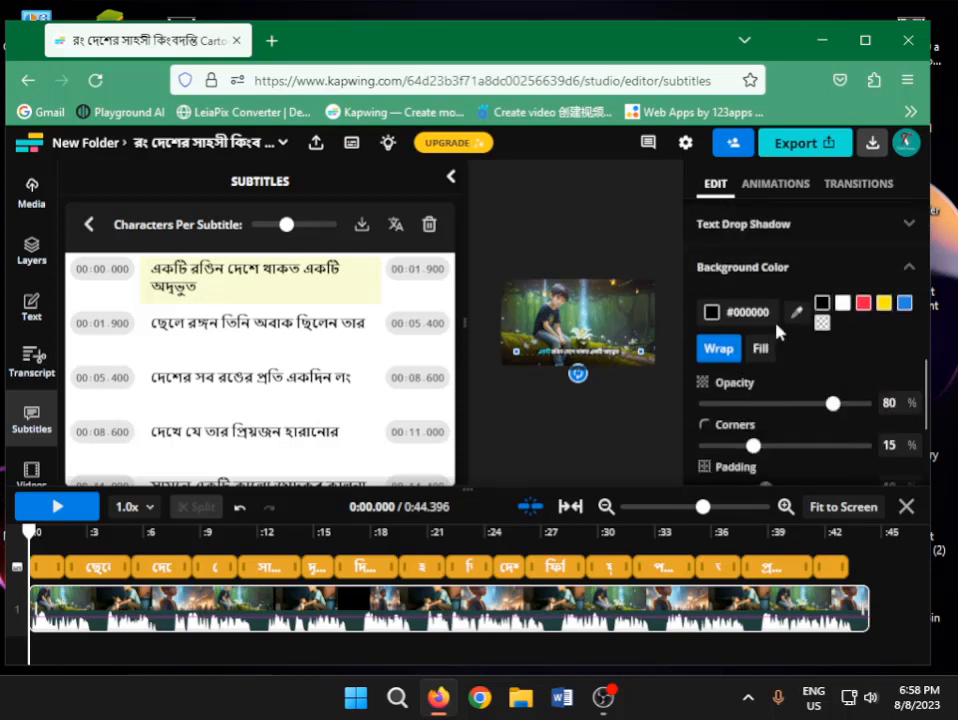
scroll(815, 390, down, 2)
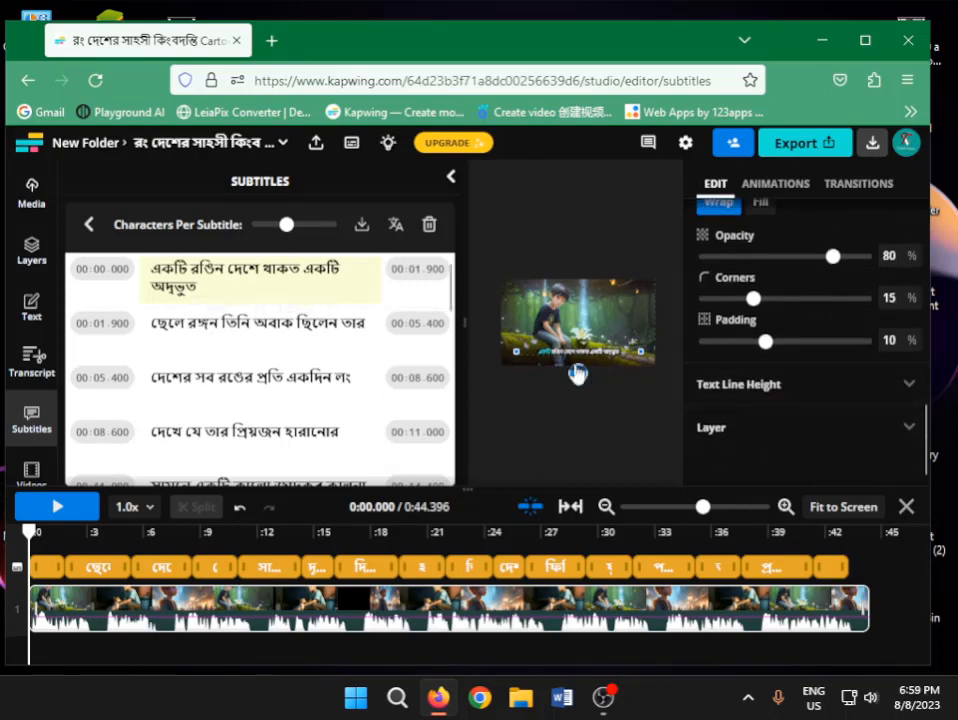
Read through the generated subtitle lines, play part of the video to check them on screen, and pause playback
scroll(171, 331, down, 4)
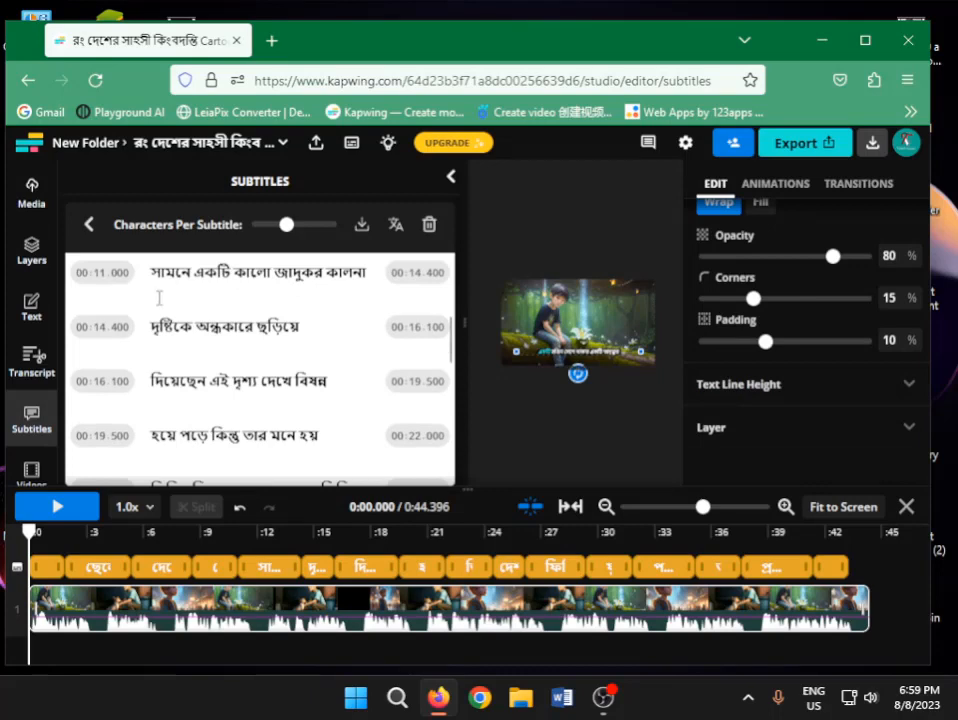
scroll(184, 340, down, 2)
scroll(300, 348, down, 2)
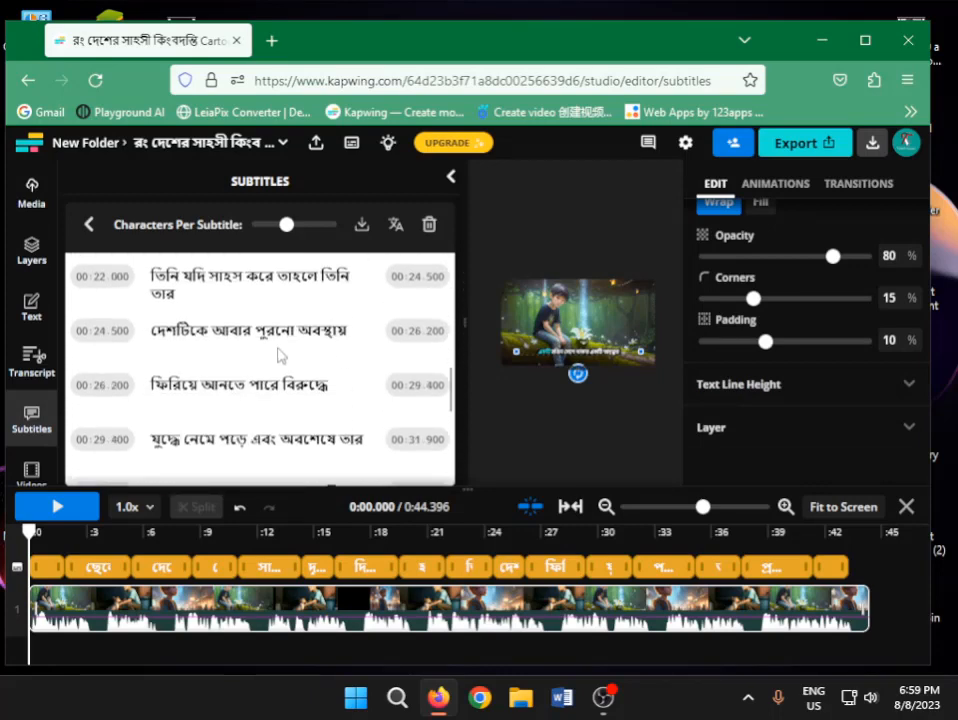
scroll(316, 340, down, 6)
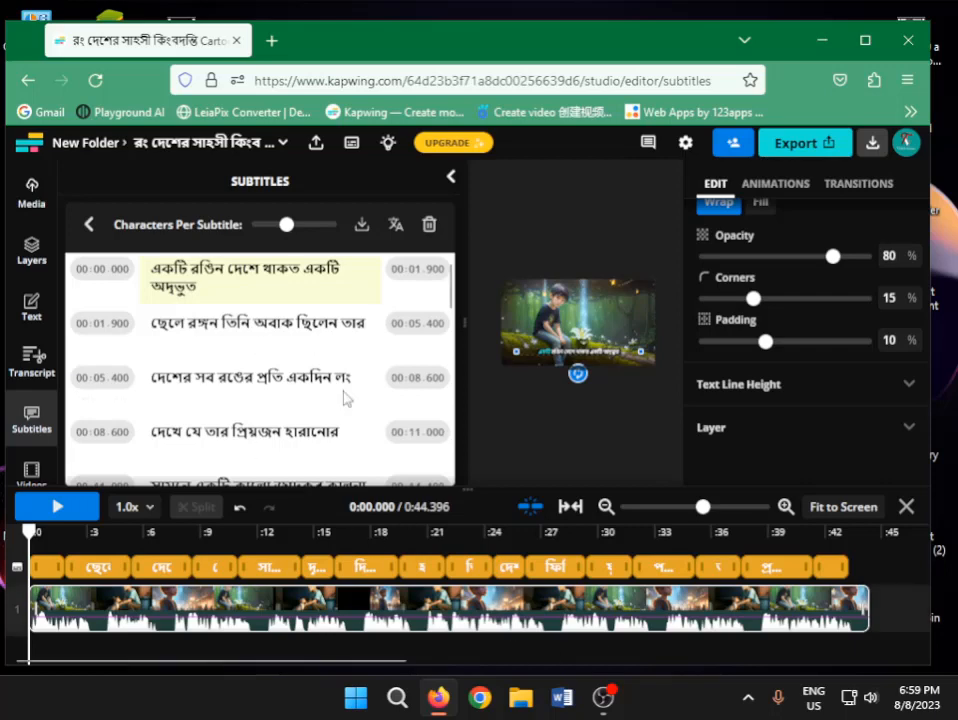
click(72, 508)
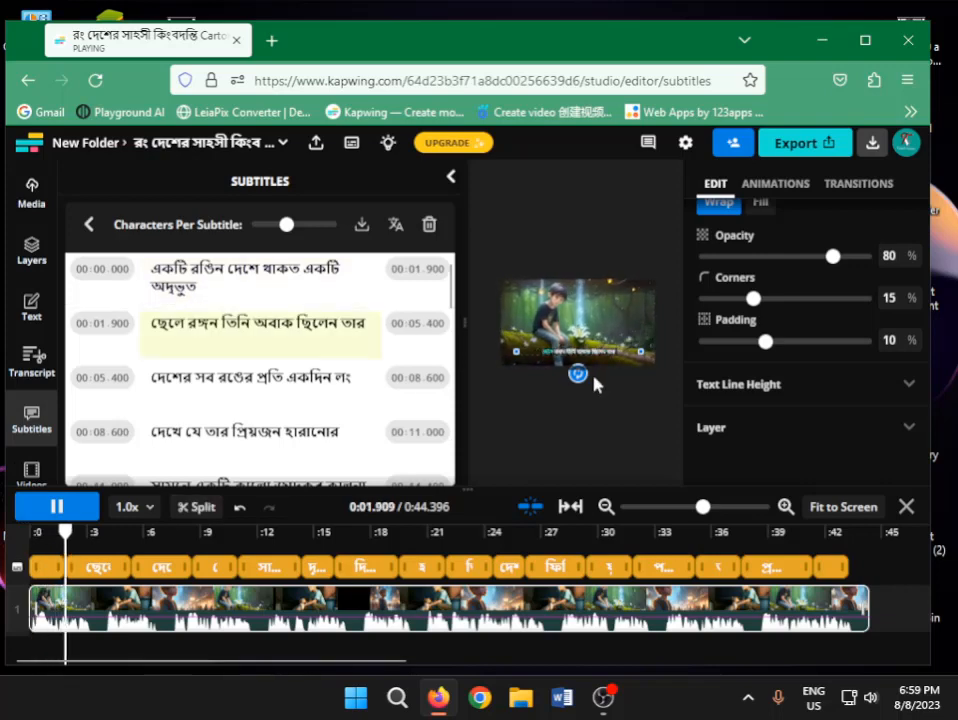
click(618, 338)
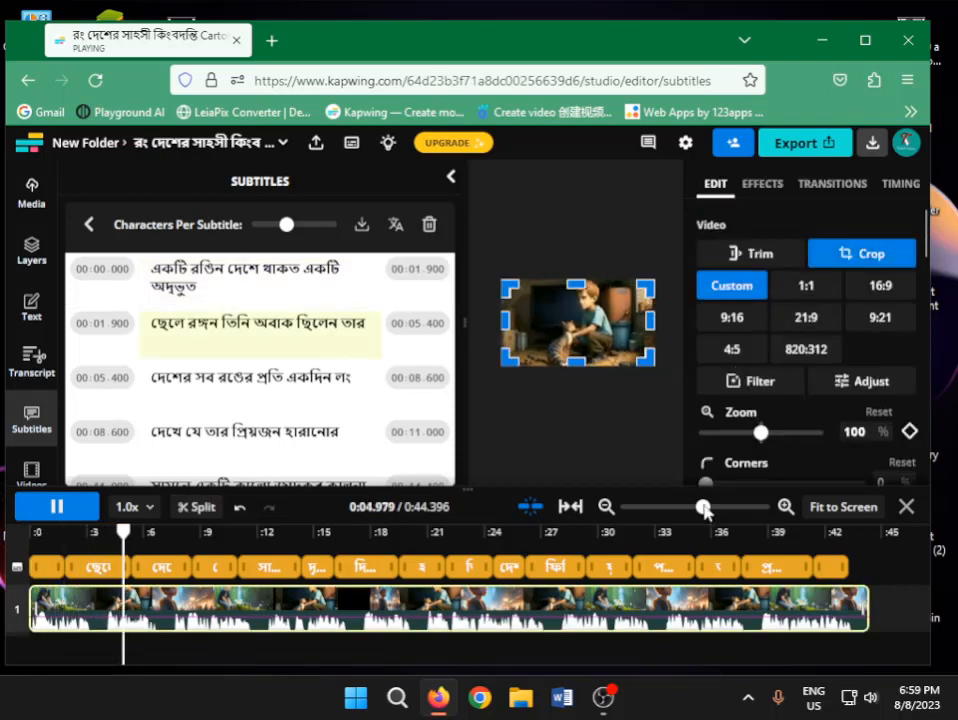
click(824, 508)
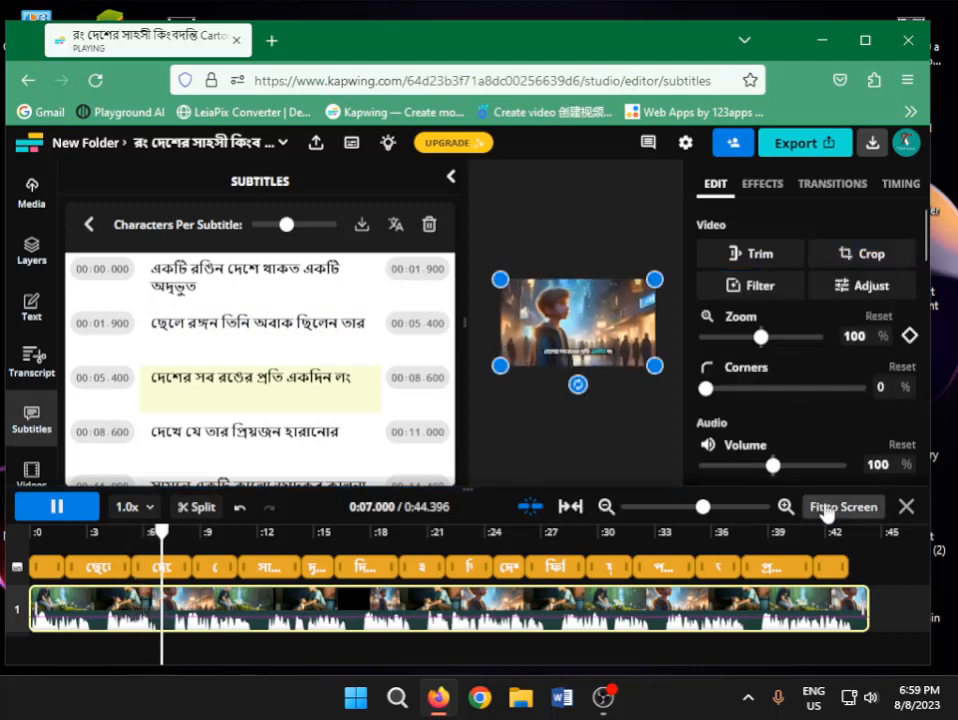
click(709, 506)
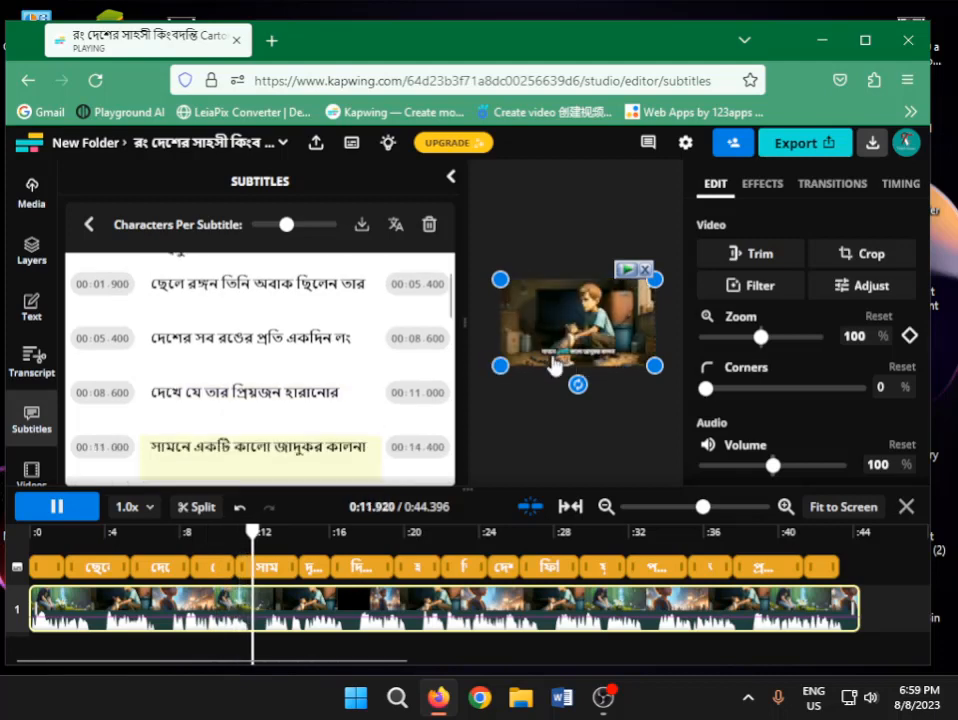
click(30, 510)
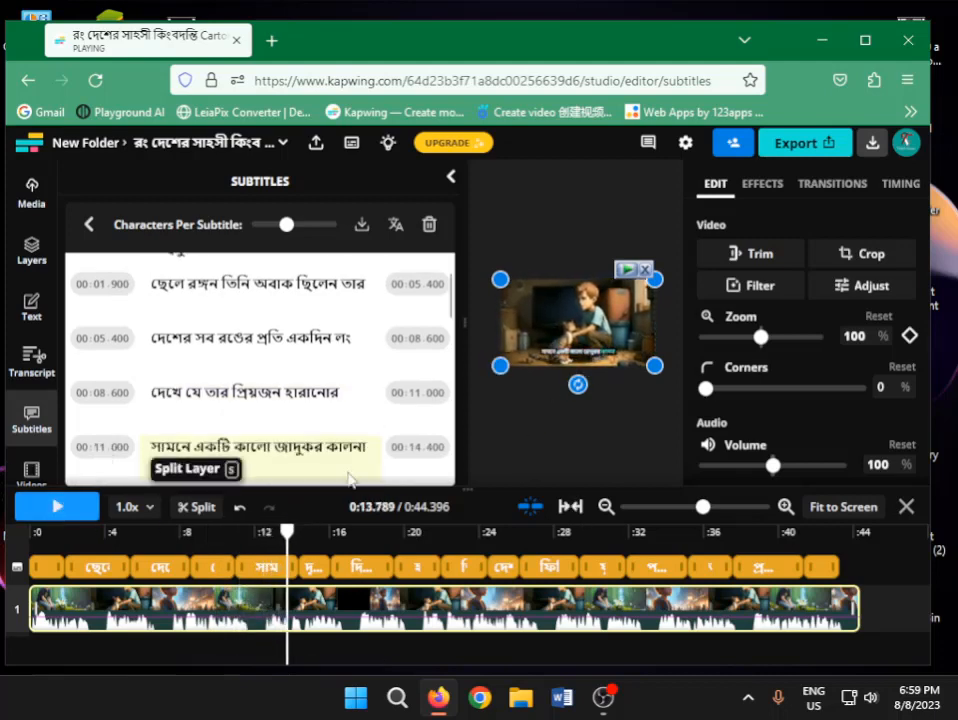
double_click(513, 366)
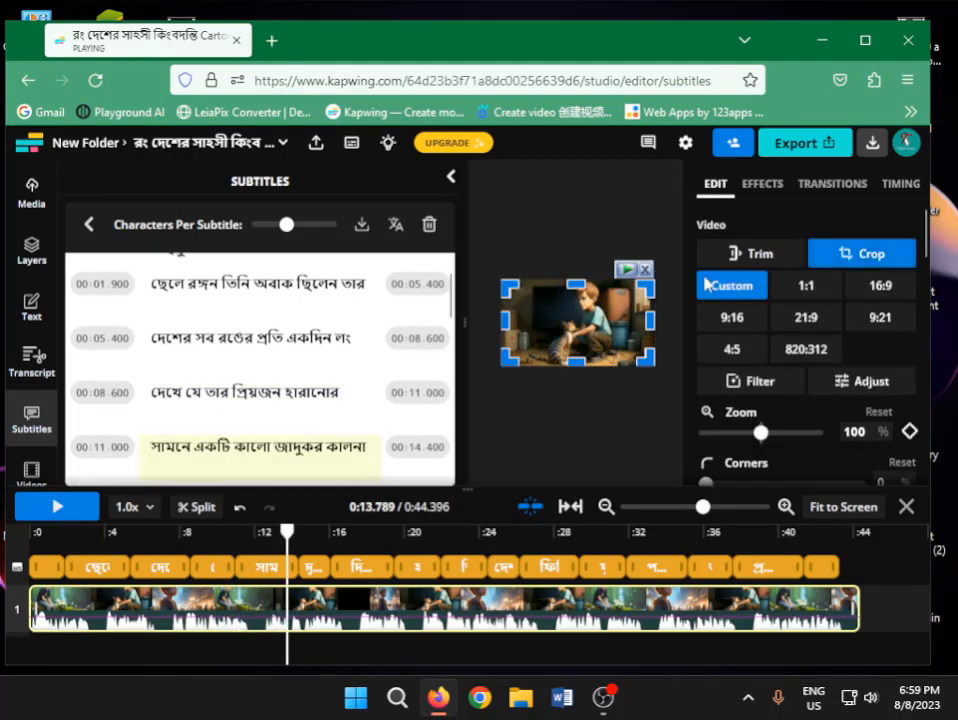
click(542, 171)
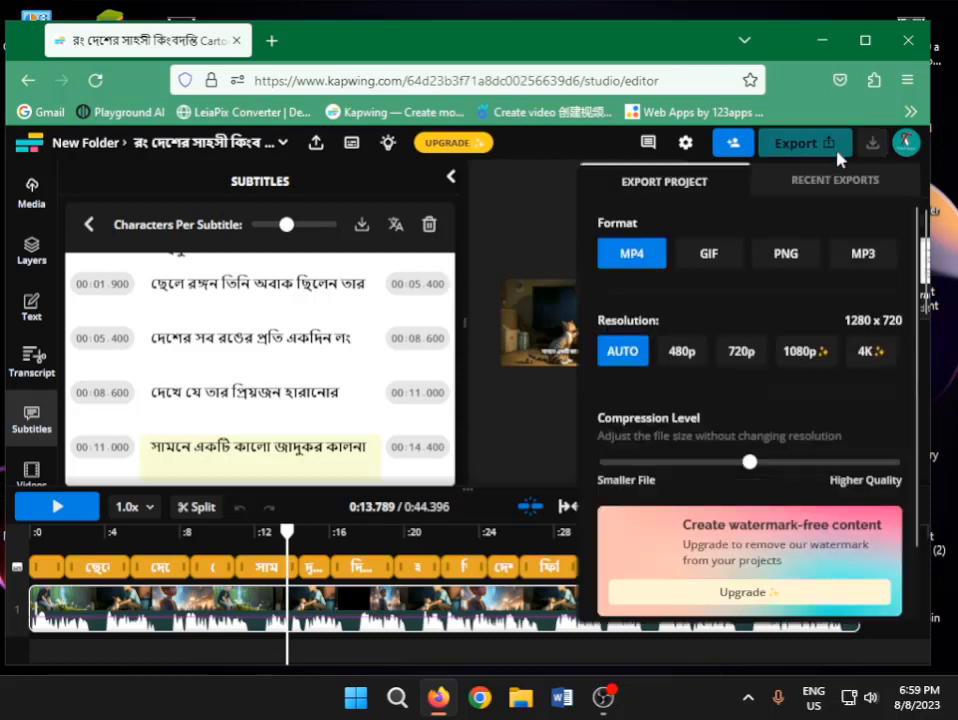
Export the subtitled project as an MP4 at 720p resolution
click(820, 150)
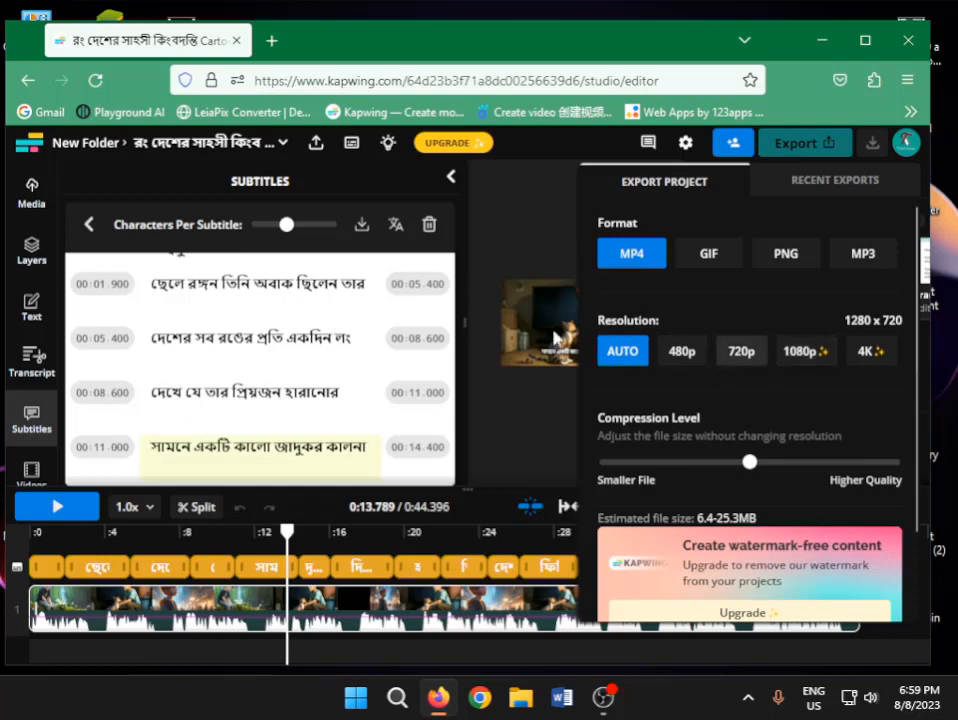
click(744, 353)
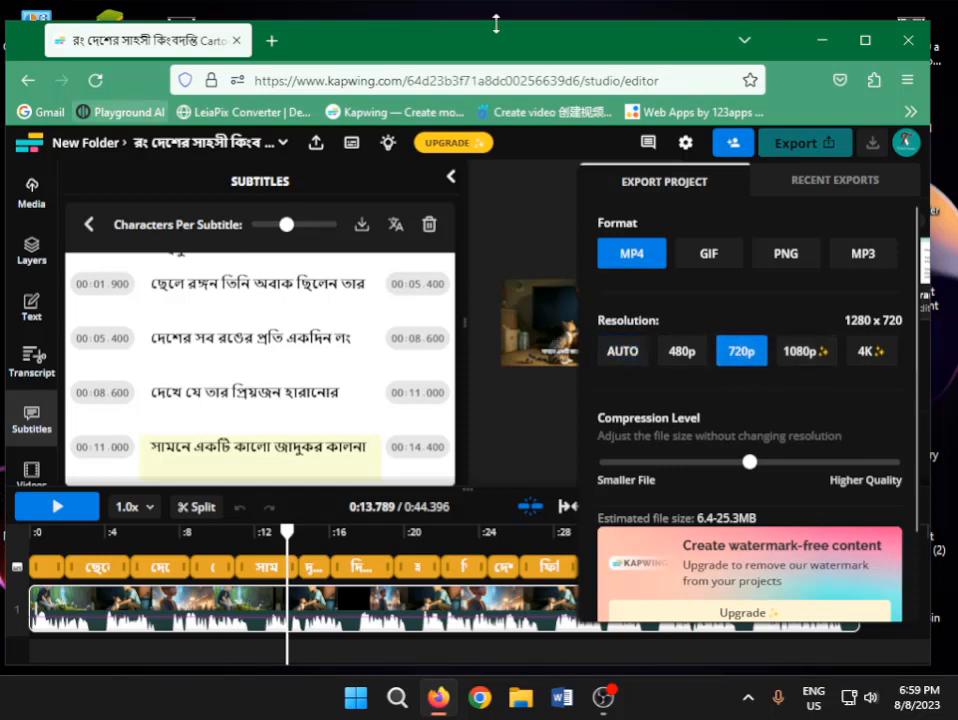
scroll(740, 350, down, 2)
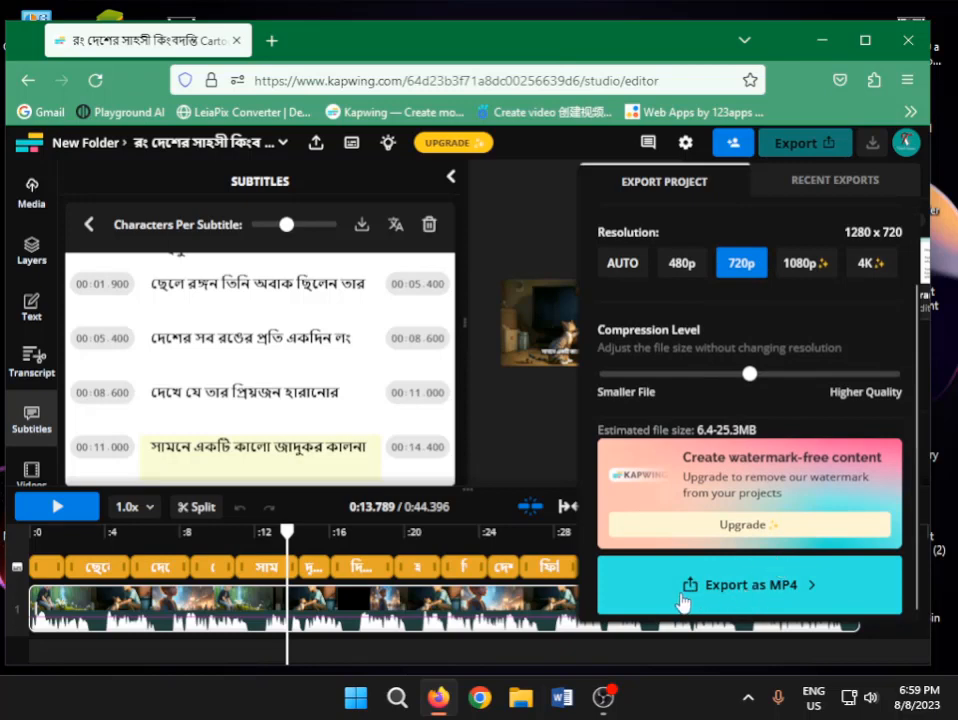
click(767, 600)
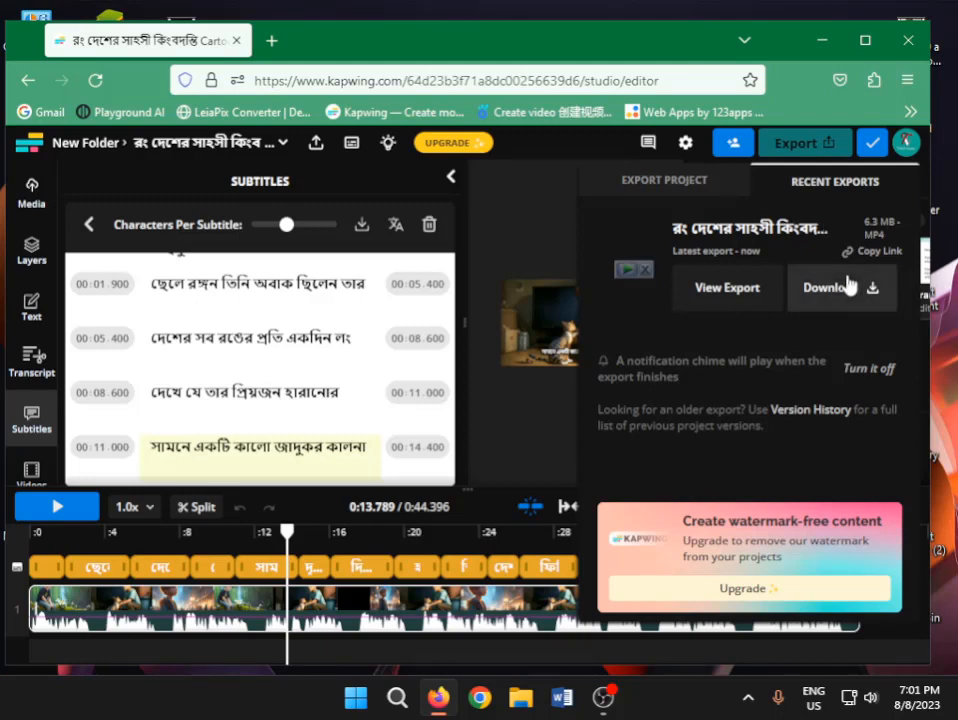
Download the exported video to Downloads\Video with Internet Download Manager, dismissing its trial notice and registration form
click(797, 293)
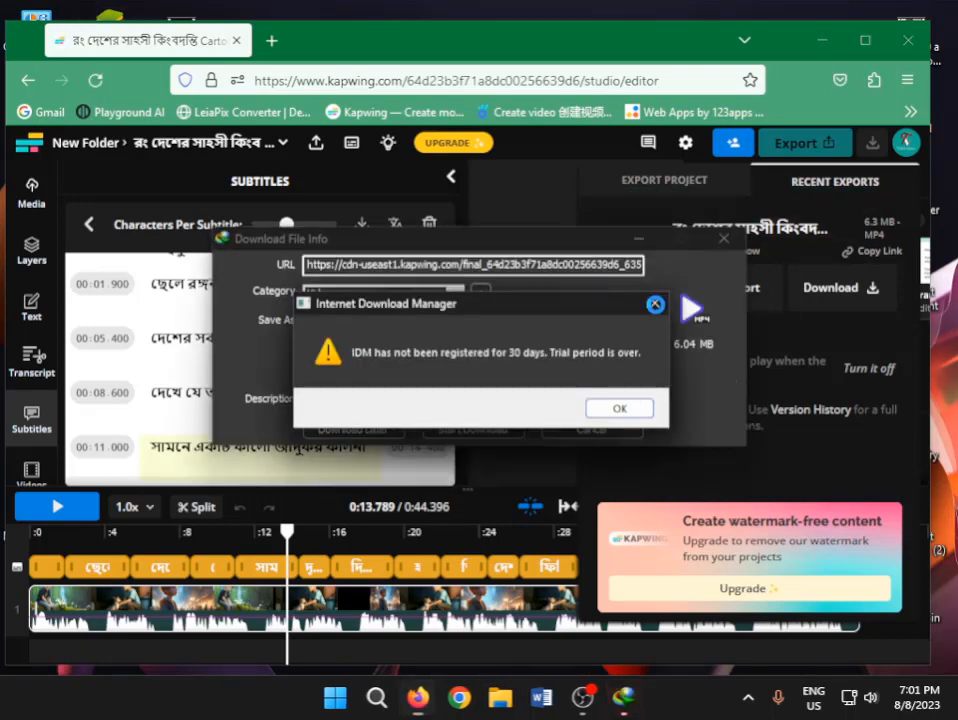
click(655, 304)
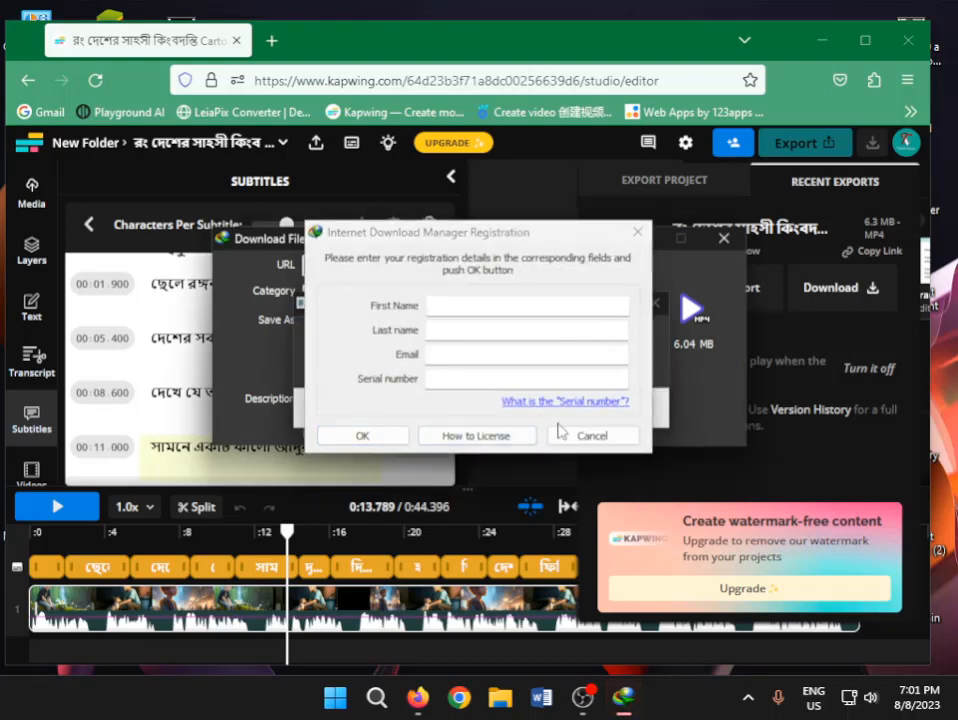
click(590, 437)
click(632, 410)
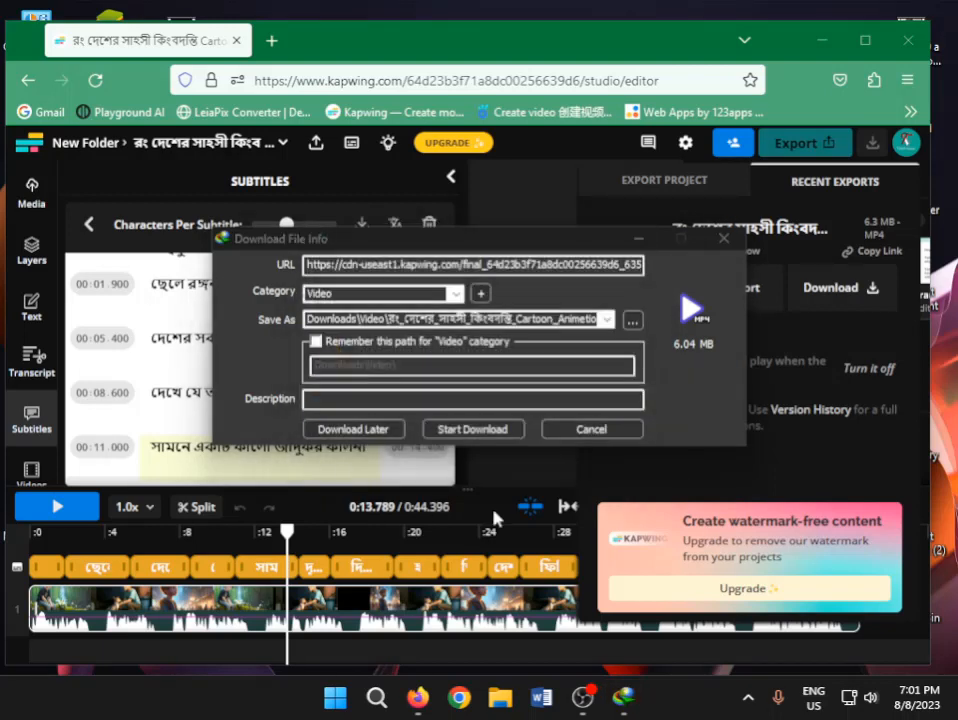
click(560, 430)
click(600, 436)
click(475, 428)
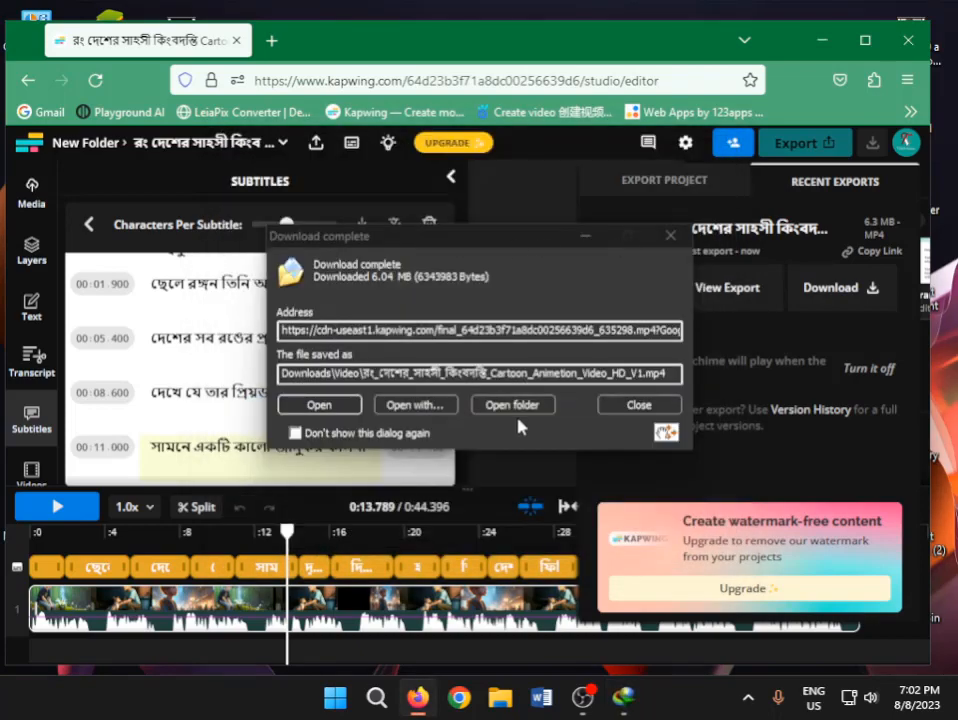
Open the download's folder, play the exported video in PotPlayer to check its subtitles, and close the player
click(511, 405)
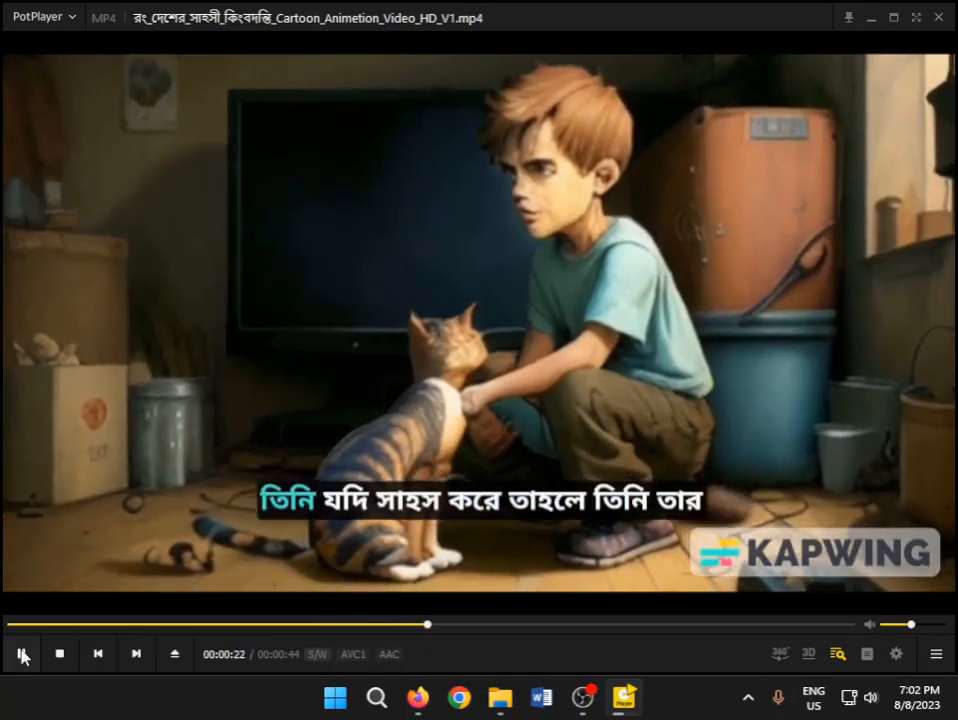
click(21, 653)
click(939, 19)
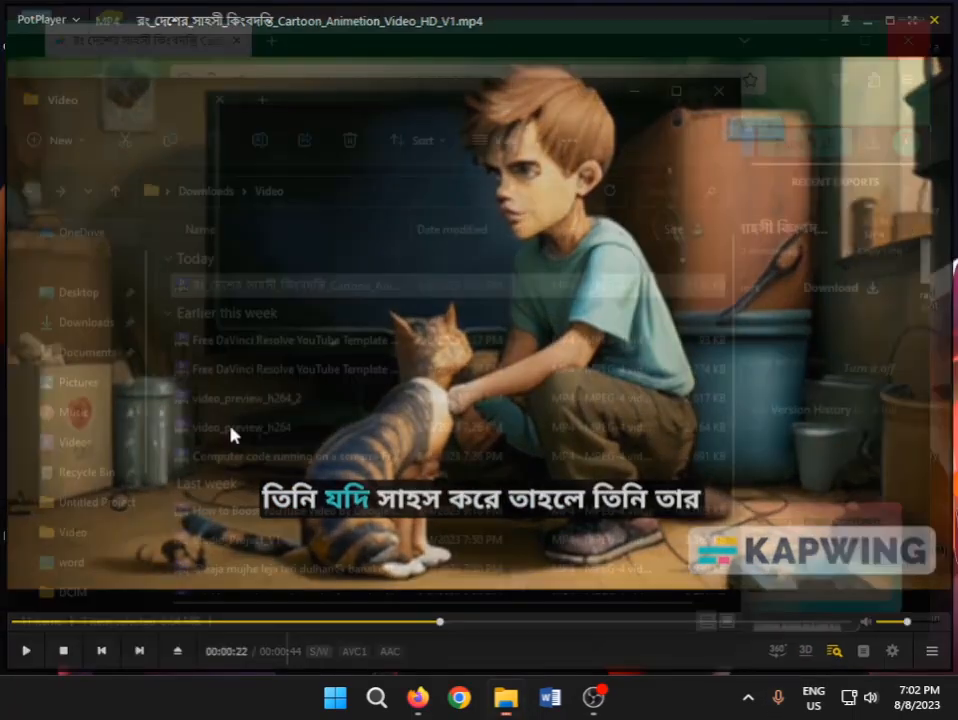